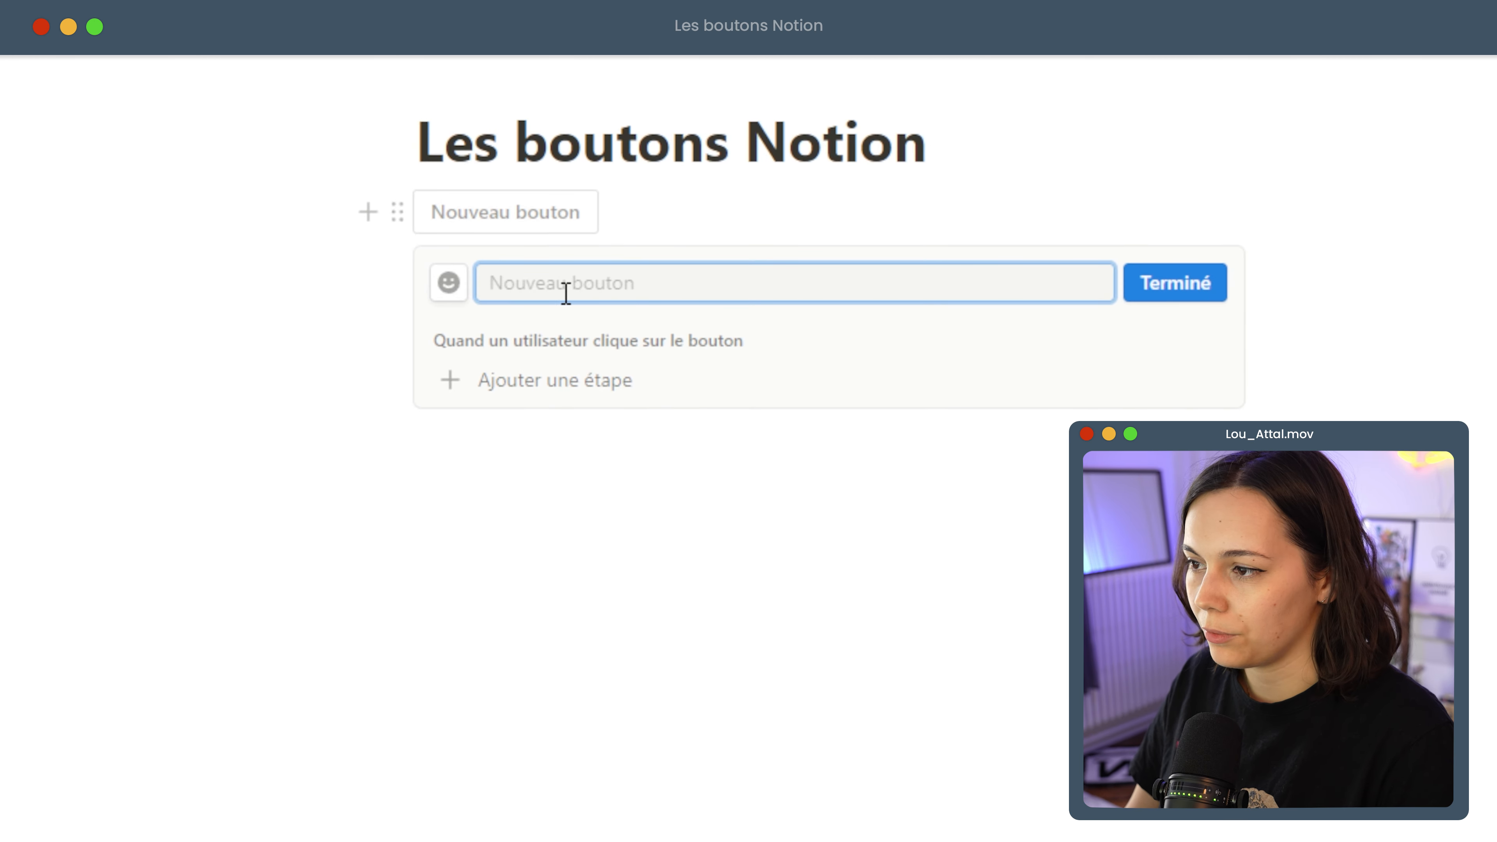
Name the new button "Ajouter un bloc en dessous" and give it a green plus icon.
click(448, 282)
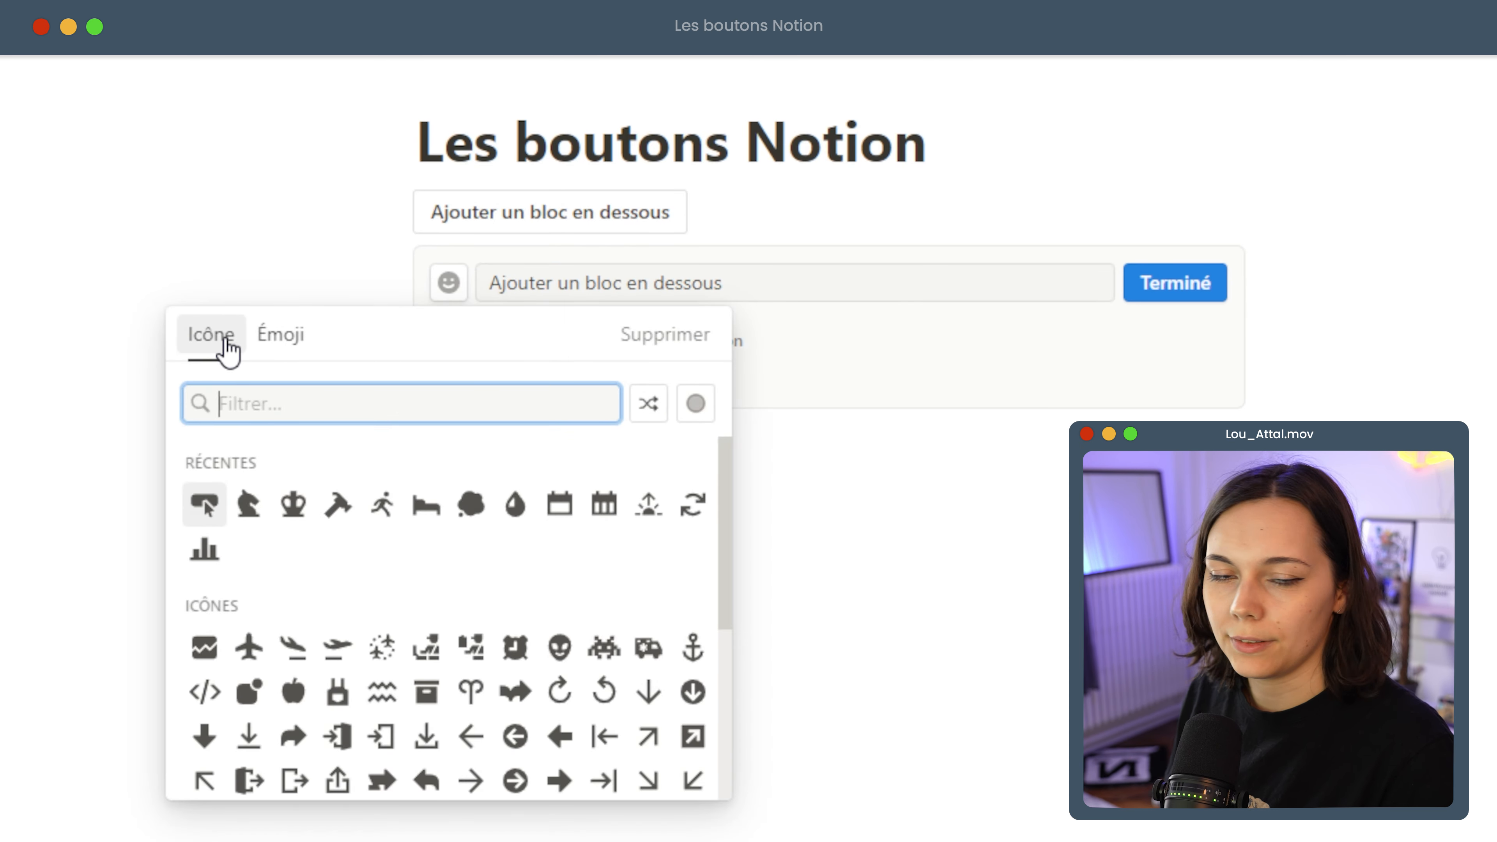
click(260, 339)
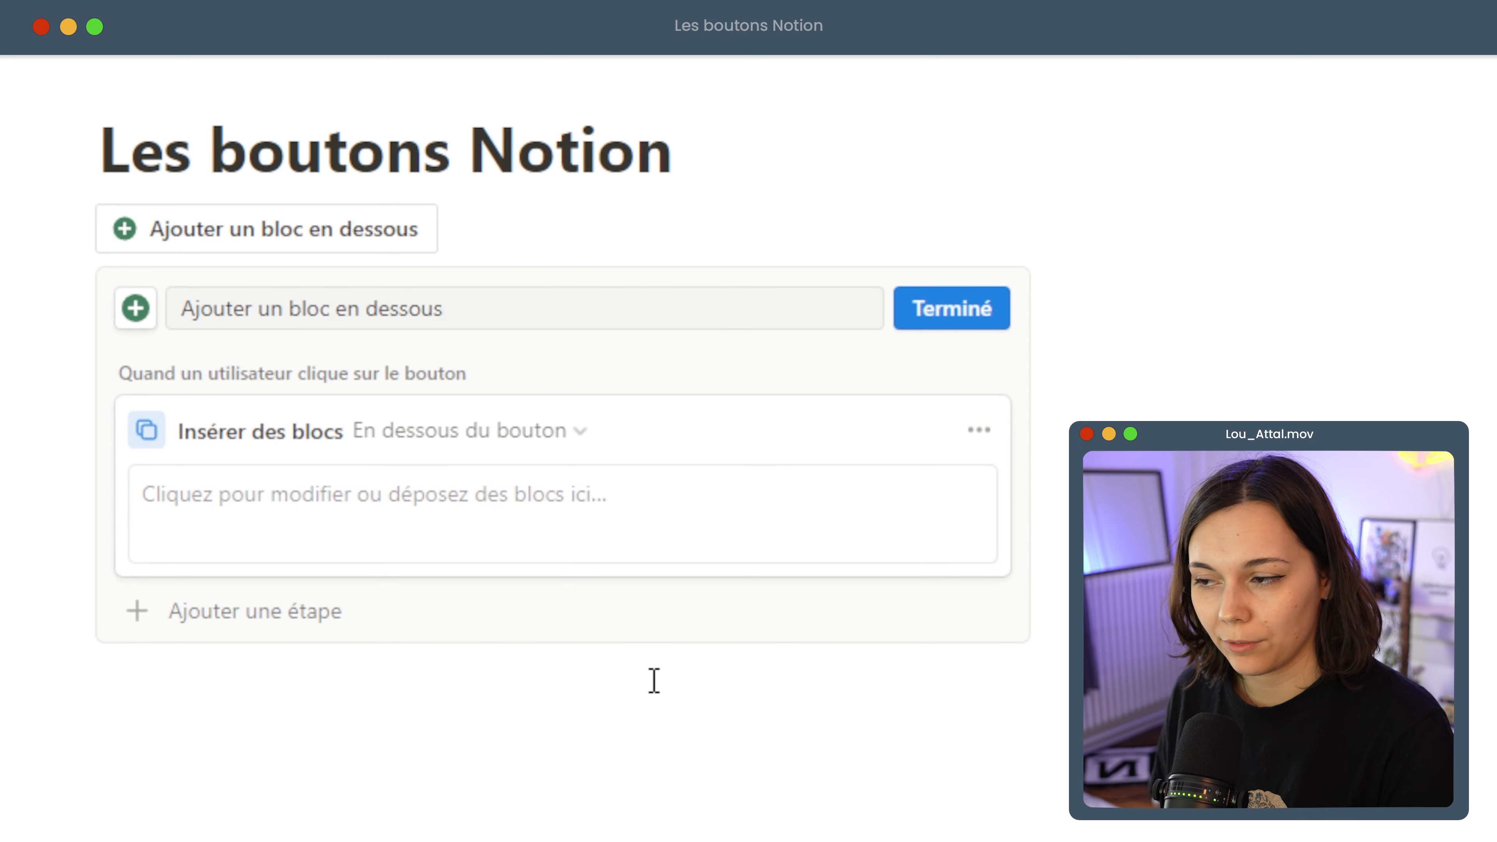
Keep block insertion below the button and add a page to Demandes de contact with Étape Traitement en cours and Motif Service client.
click(557, 433)
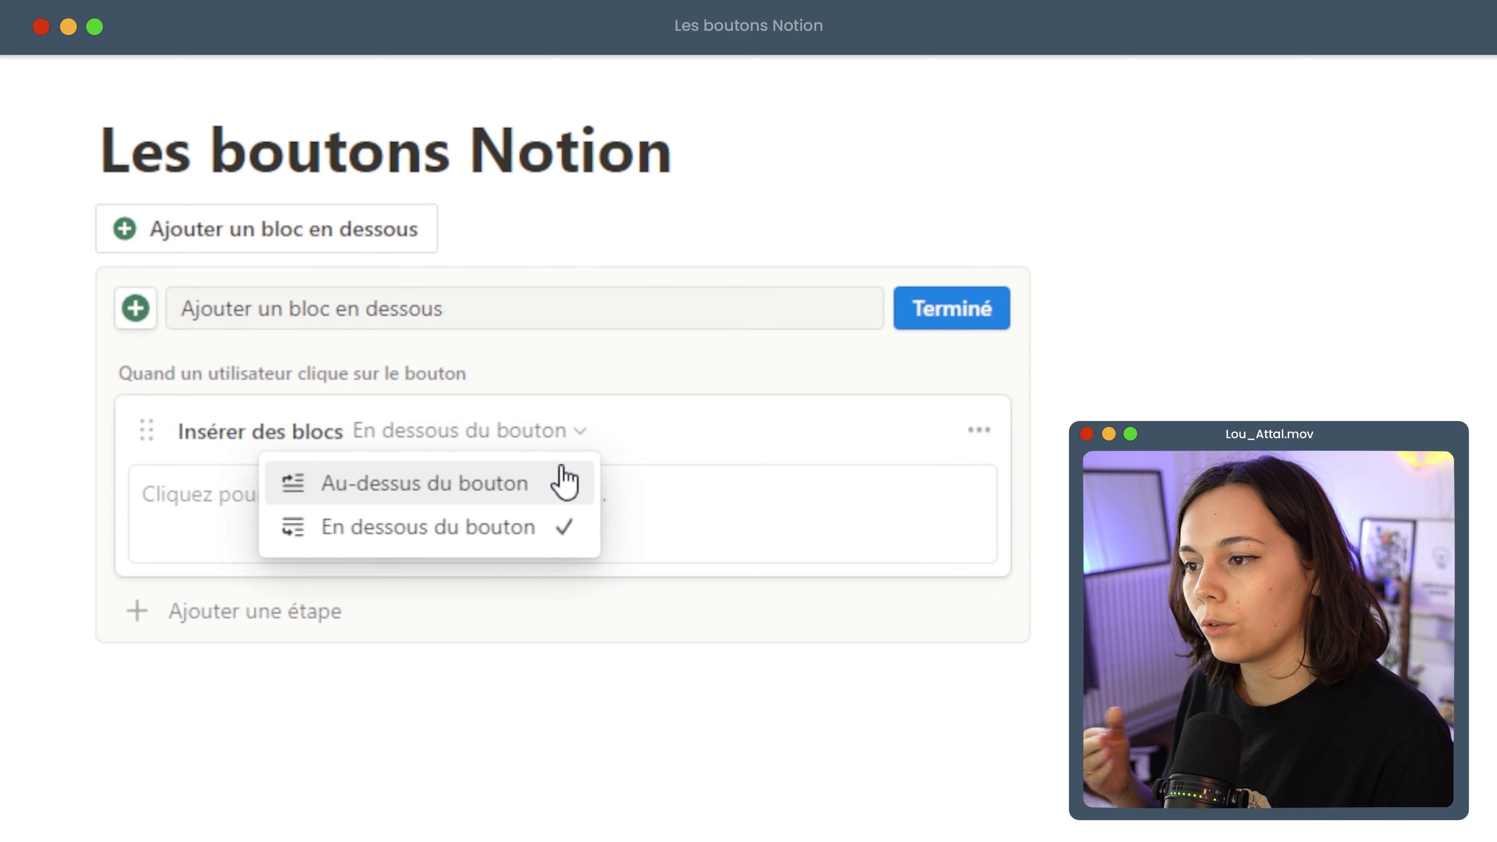
click(688, 495)
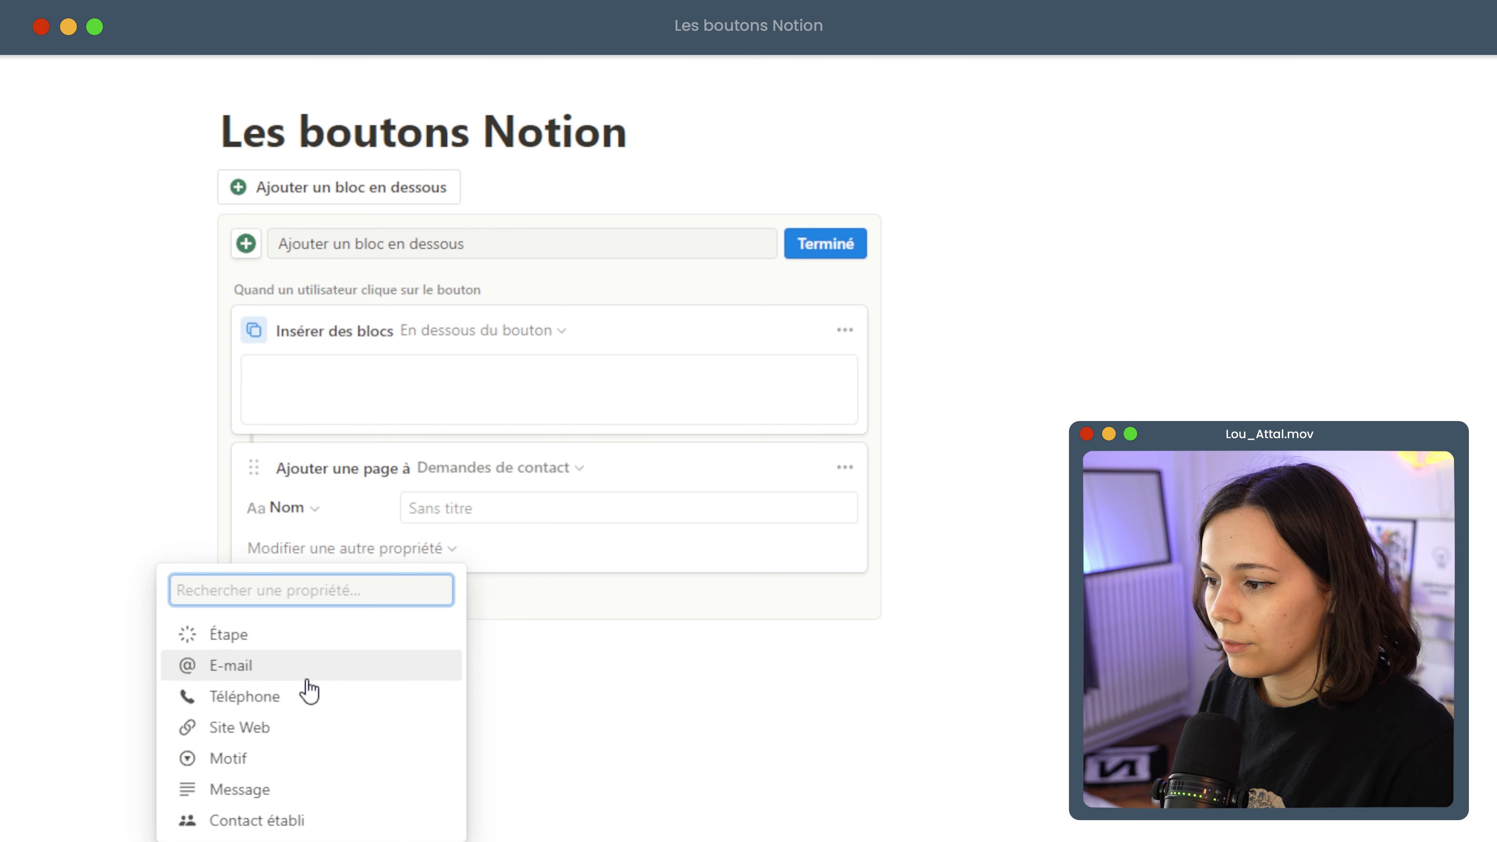
click(229, 634)
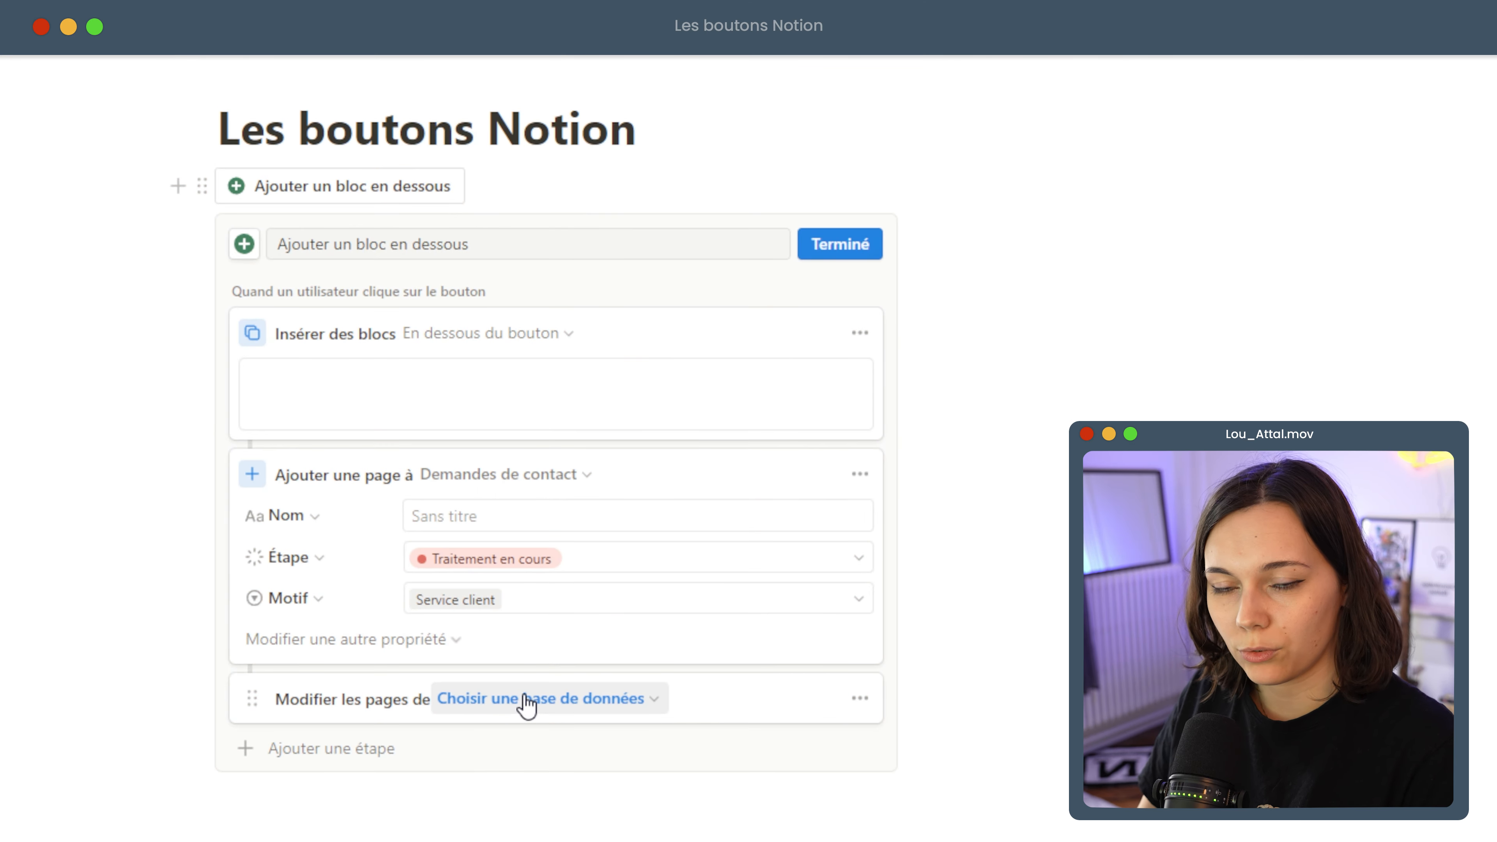
Add an action that edits the Tâches pages matching one filter and sets their Priorité to Haute.
click(526, 698)
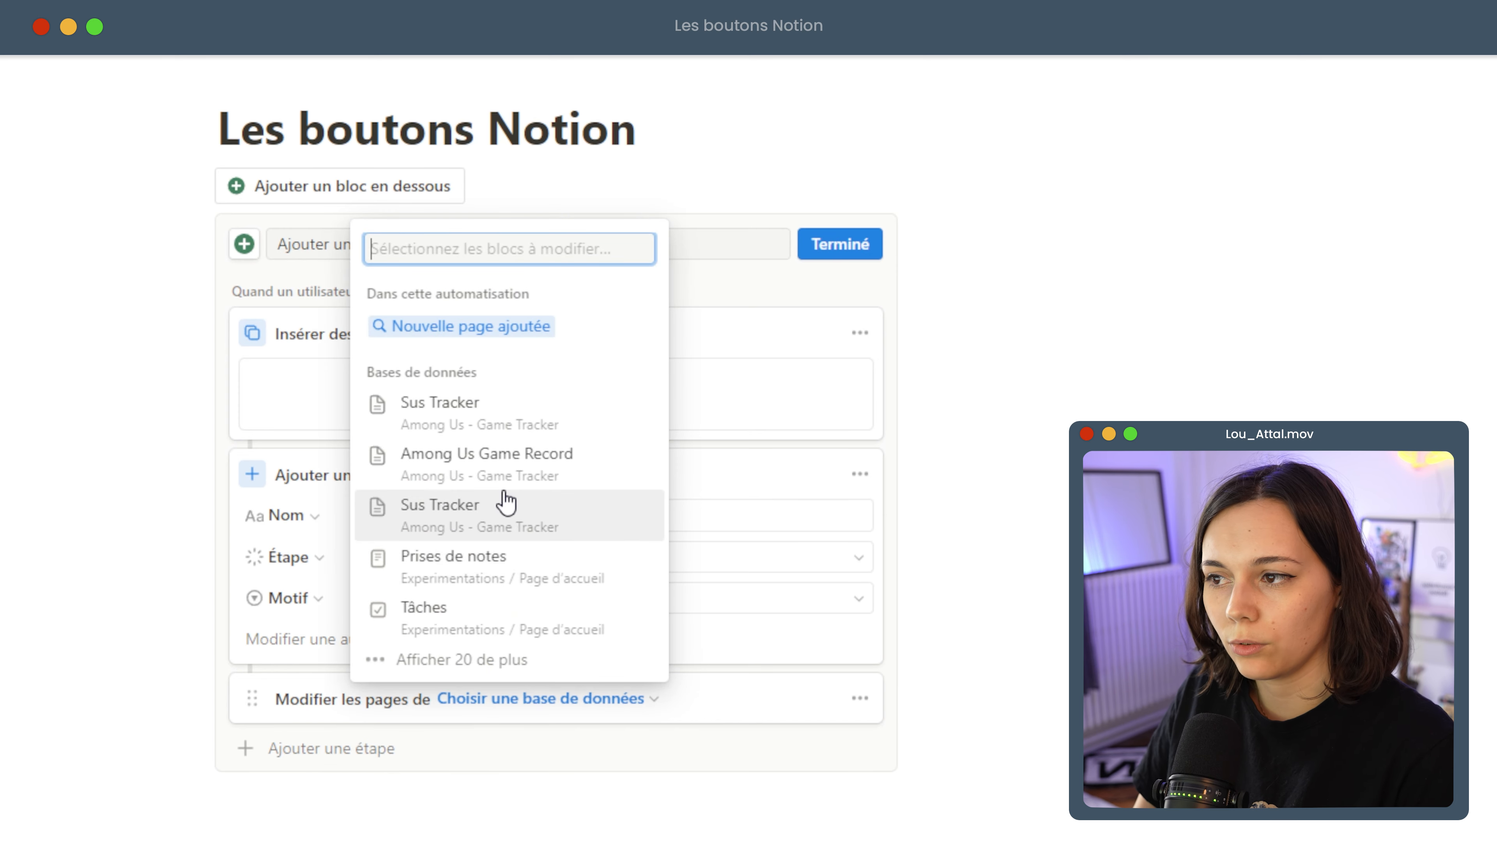
click(424, 588)
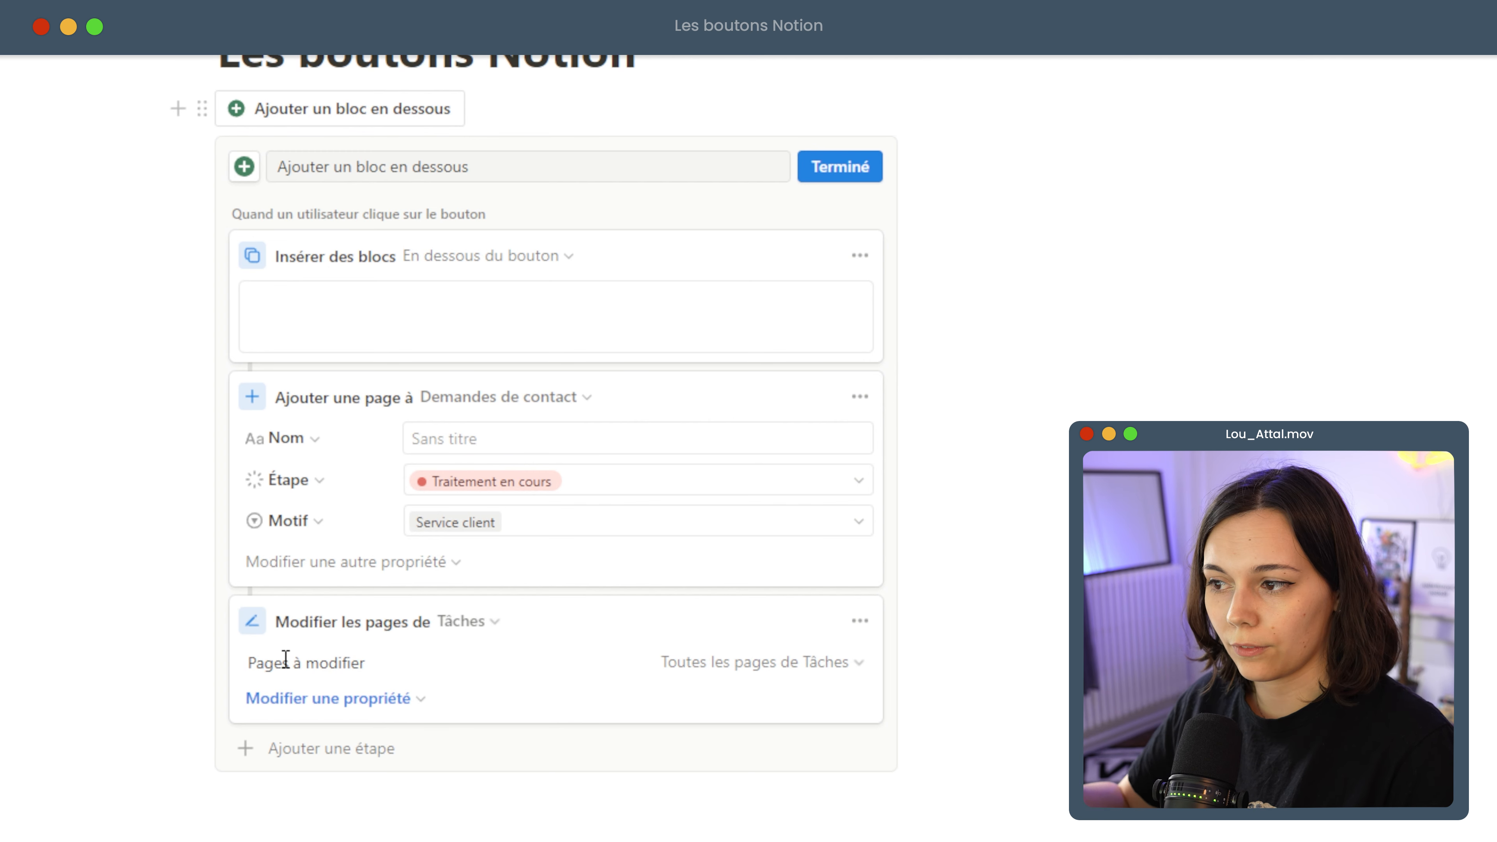
click(780, 672)
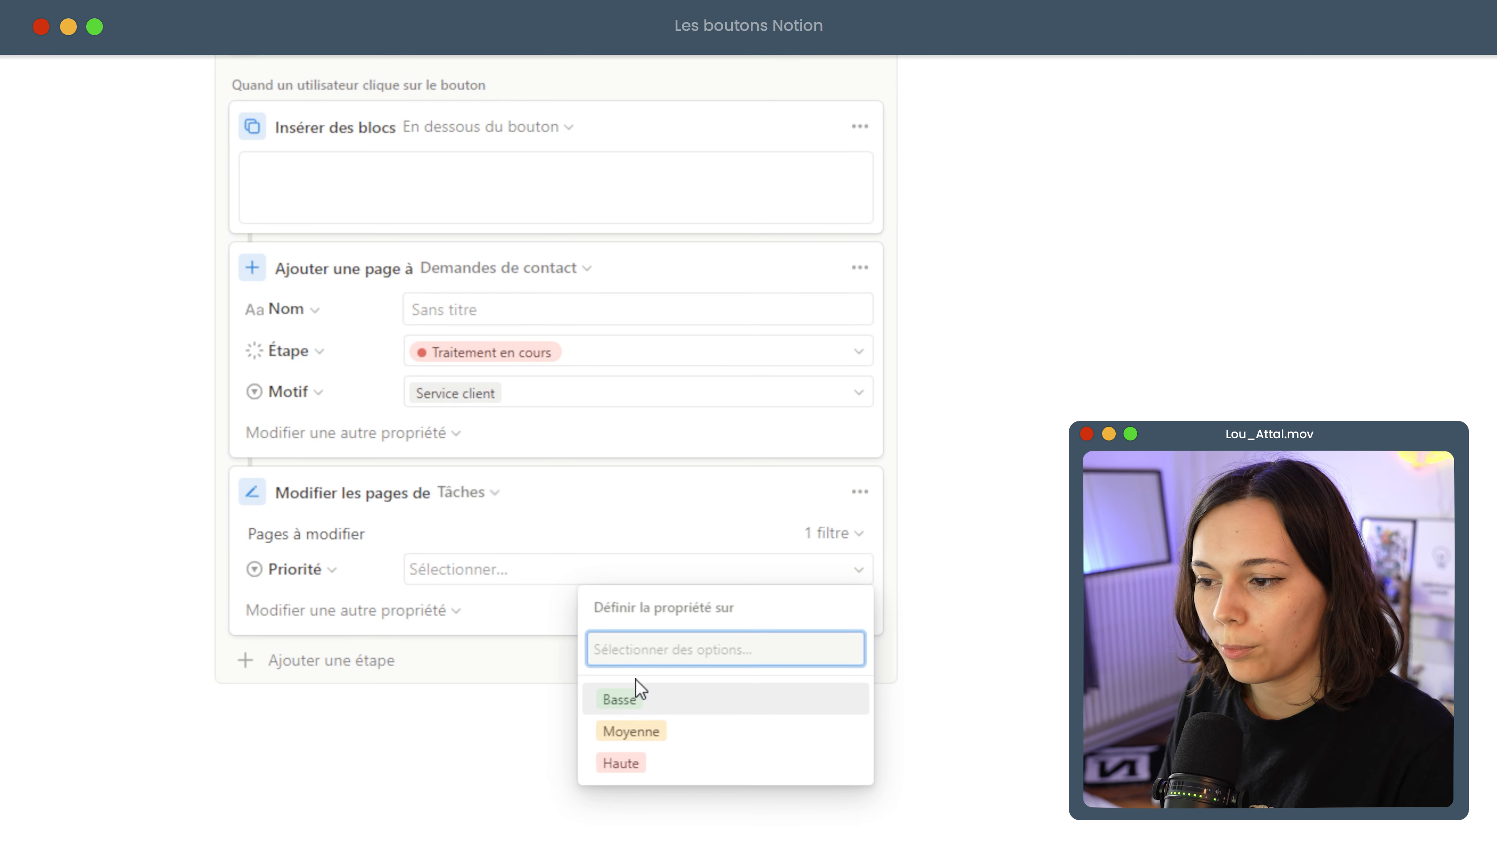
click(683, 731)
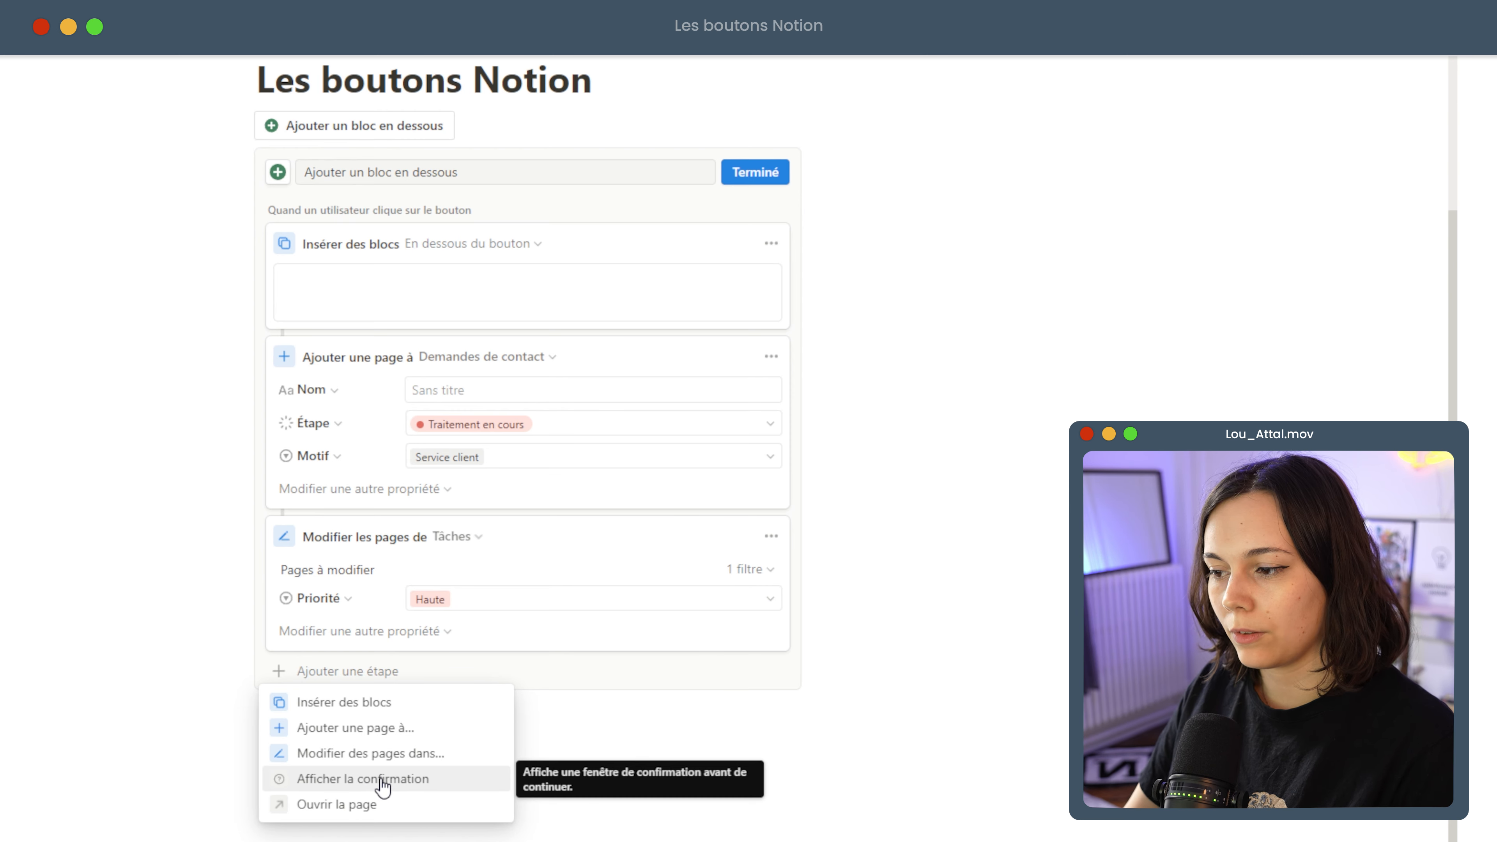
Add a confirmation asking "C'est votre dernier mot ?" and an action that opens Page d'accueil in Aperçu centré.
click(368, 778)
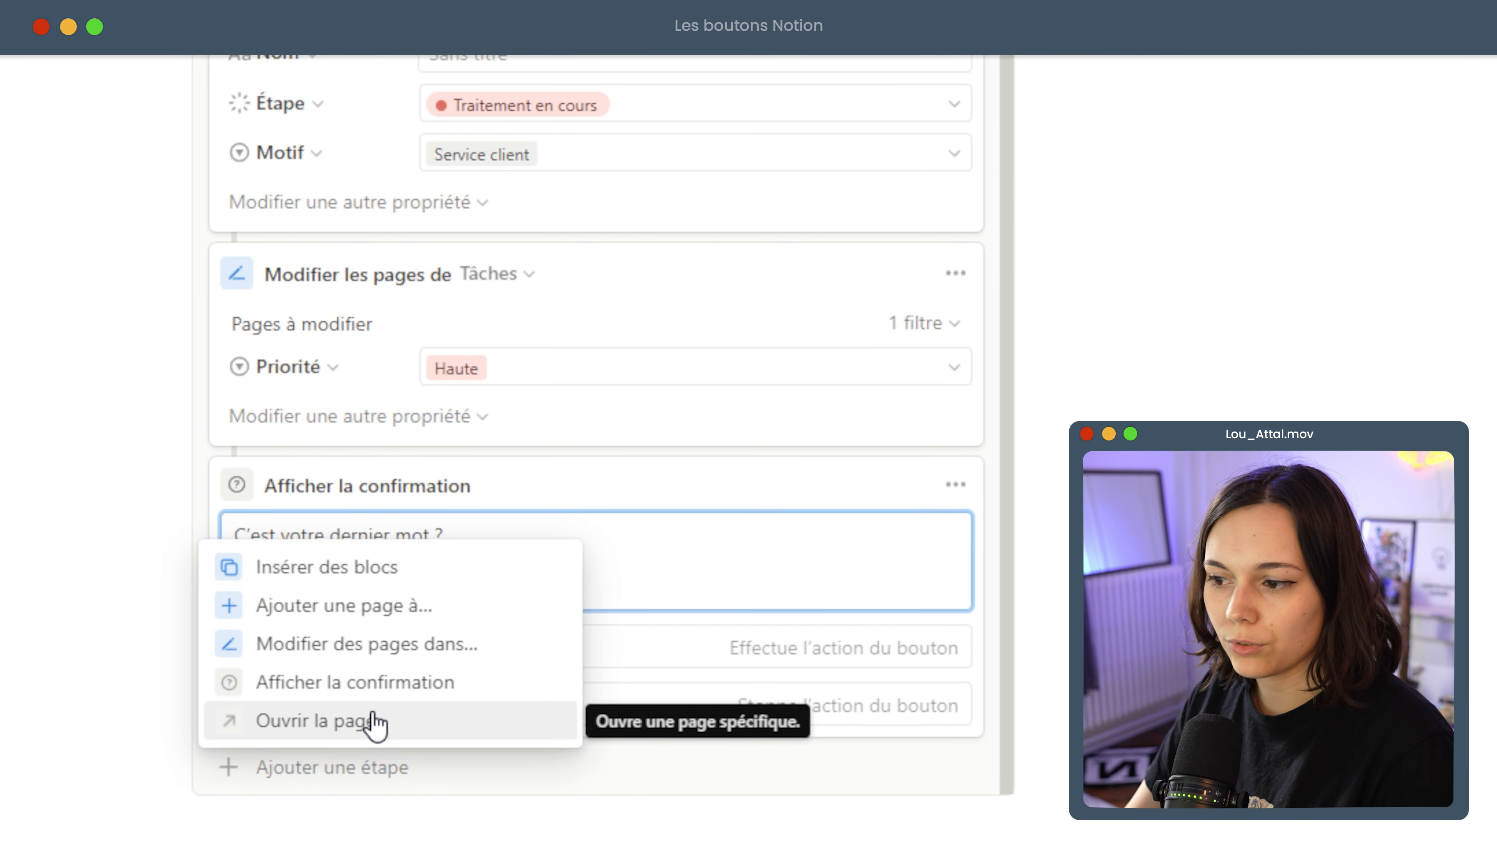
click(375, 720)
click(446, 523)
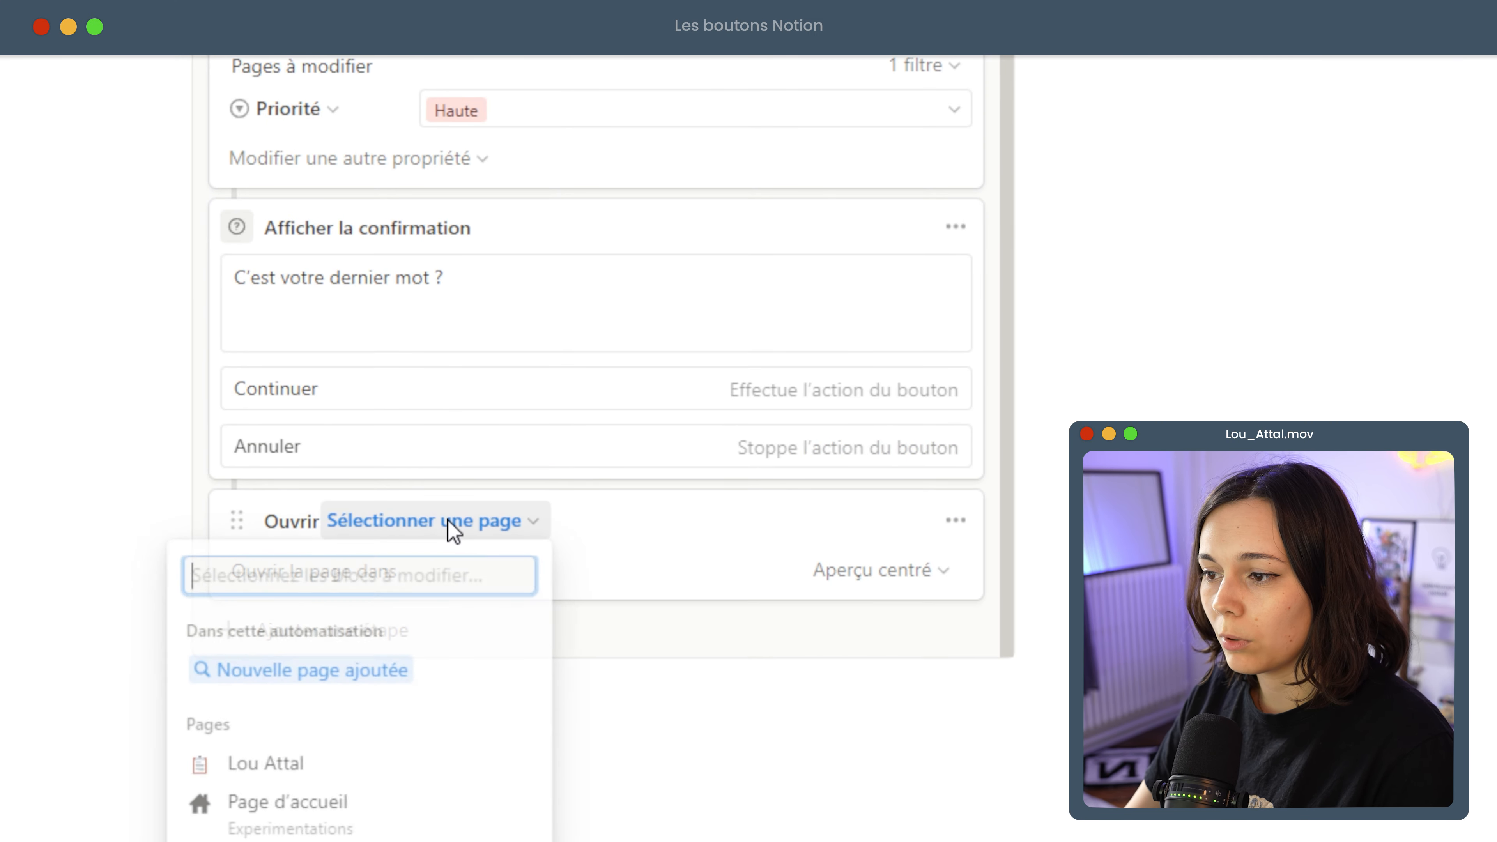
click(288, 248)
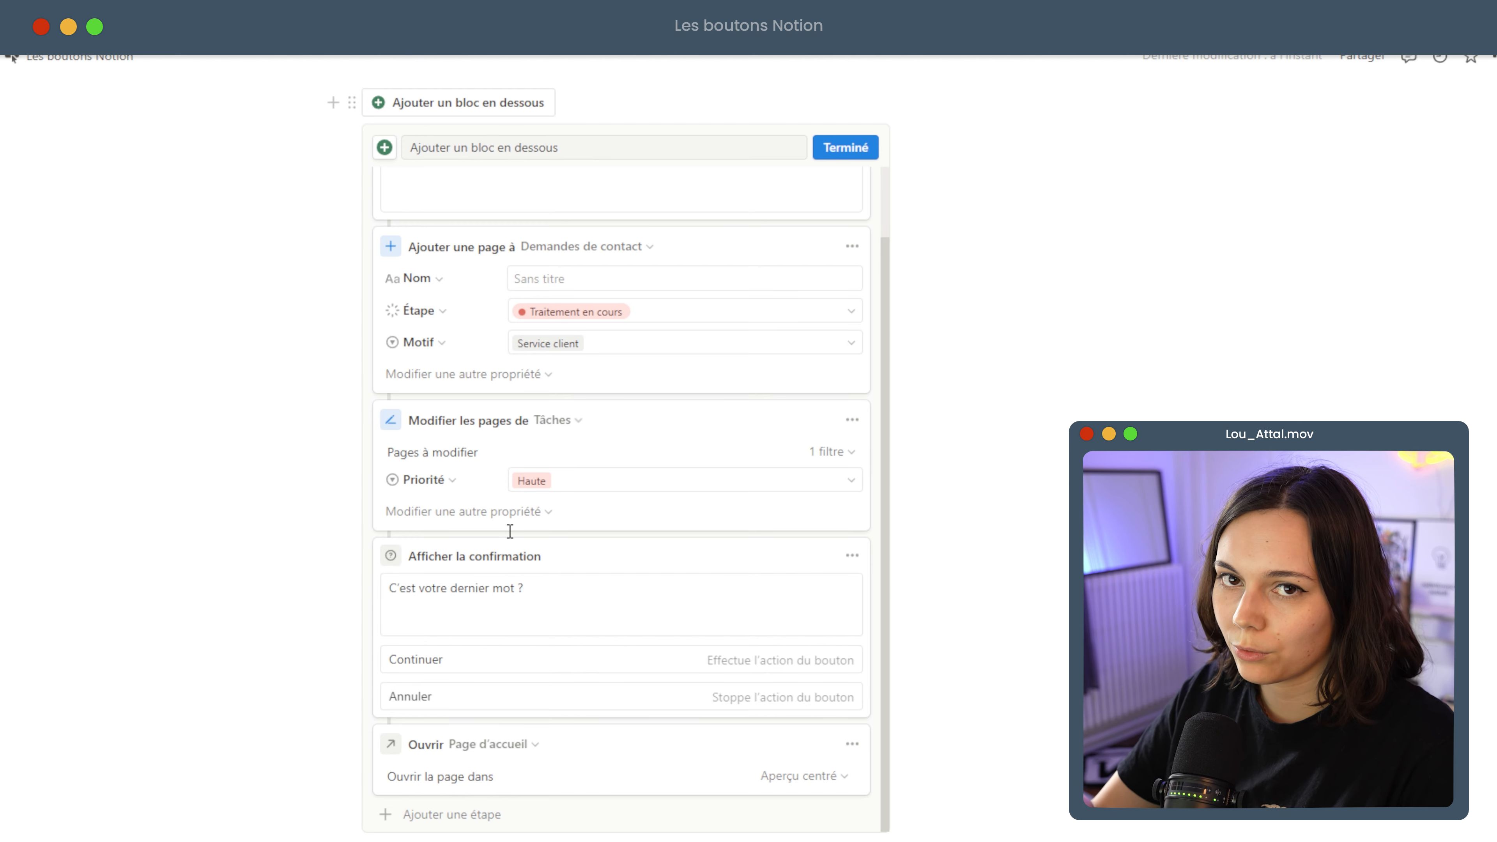
Move the confirmation action ahead of the block insertion in the button's action list.
scroll(495, 654, up, 3)
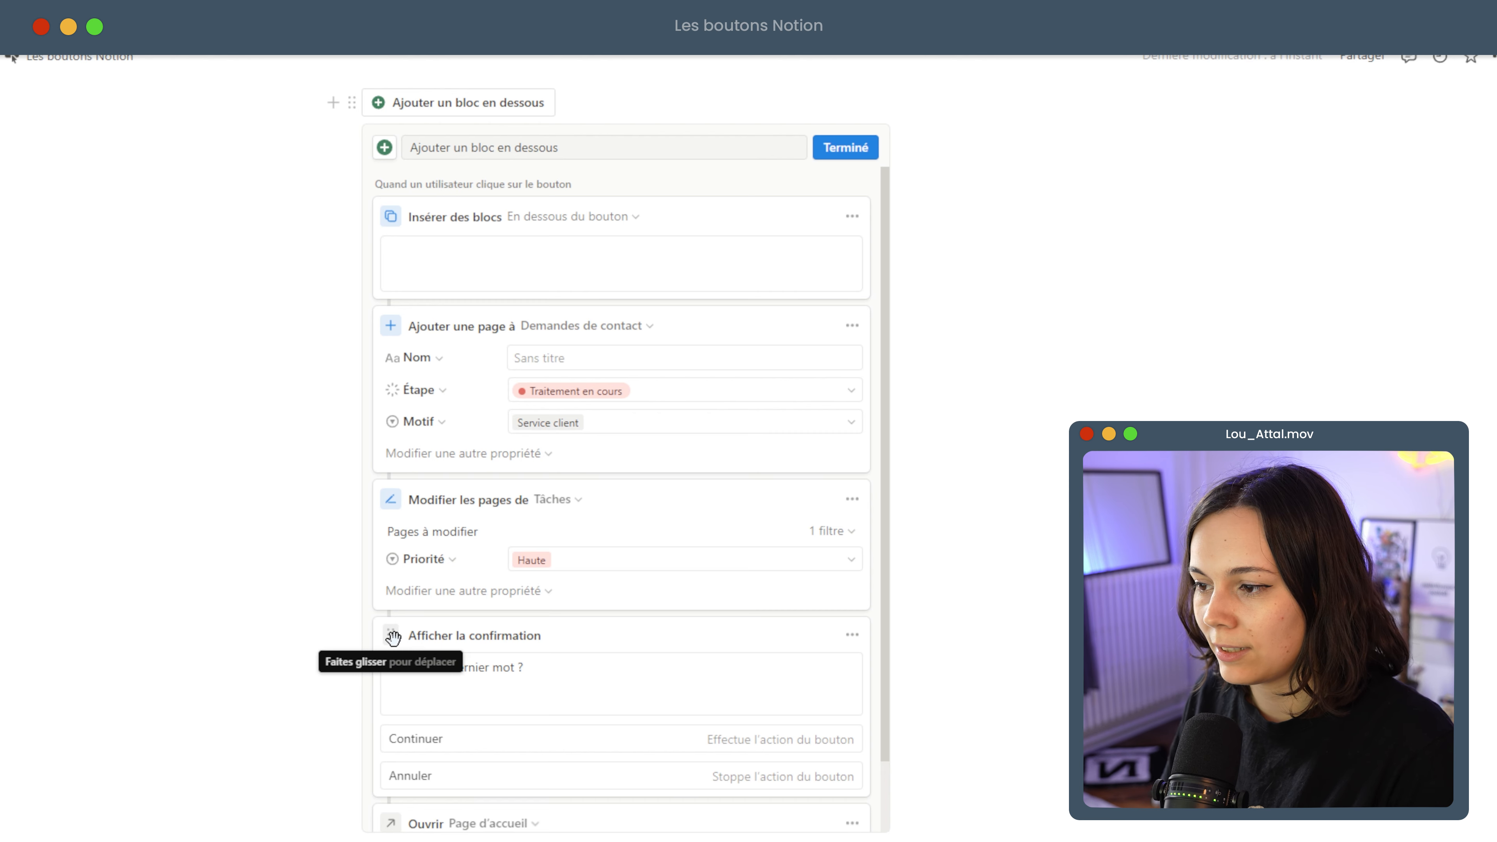
drag(393, 637, 525, 236)
click(840, 206)
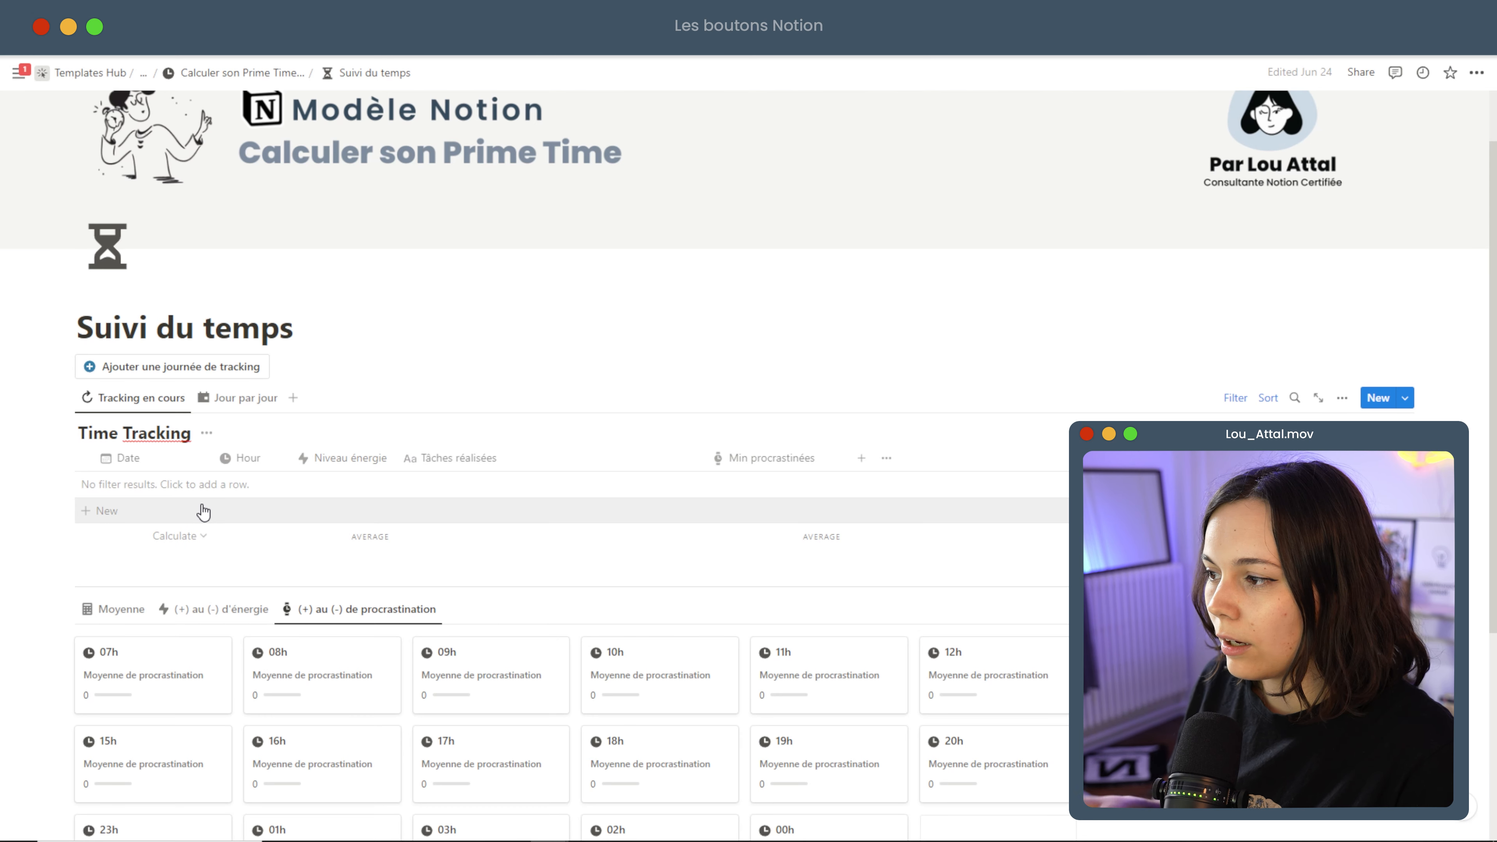
Try adding a row manually to the Time Tracking table and open its Hour relation.
click(167, 511)
click(257, 488)
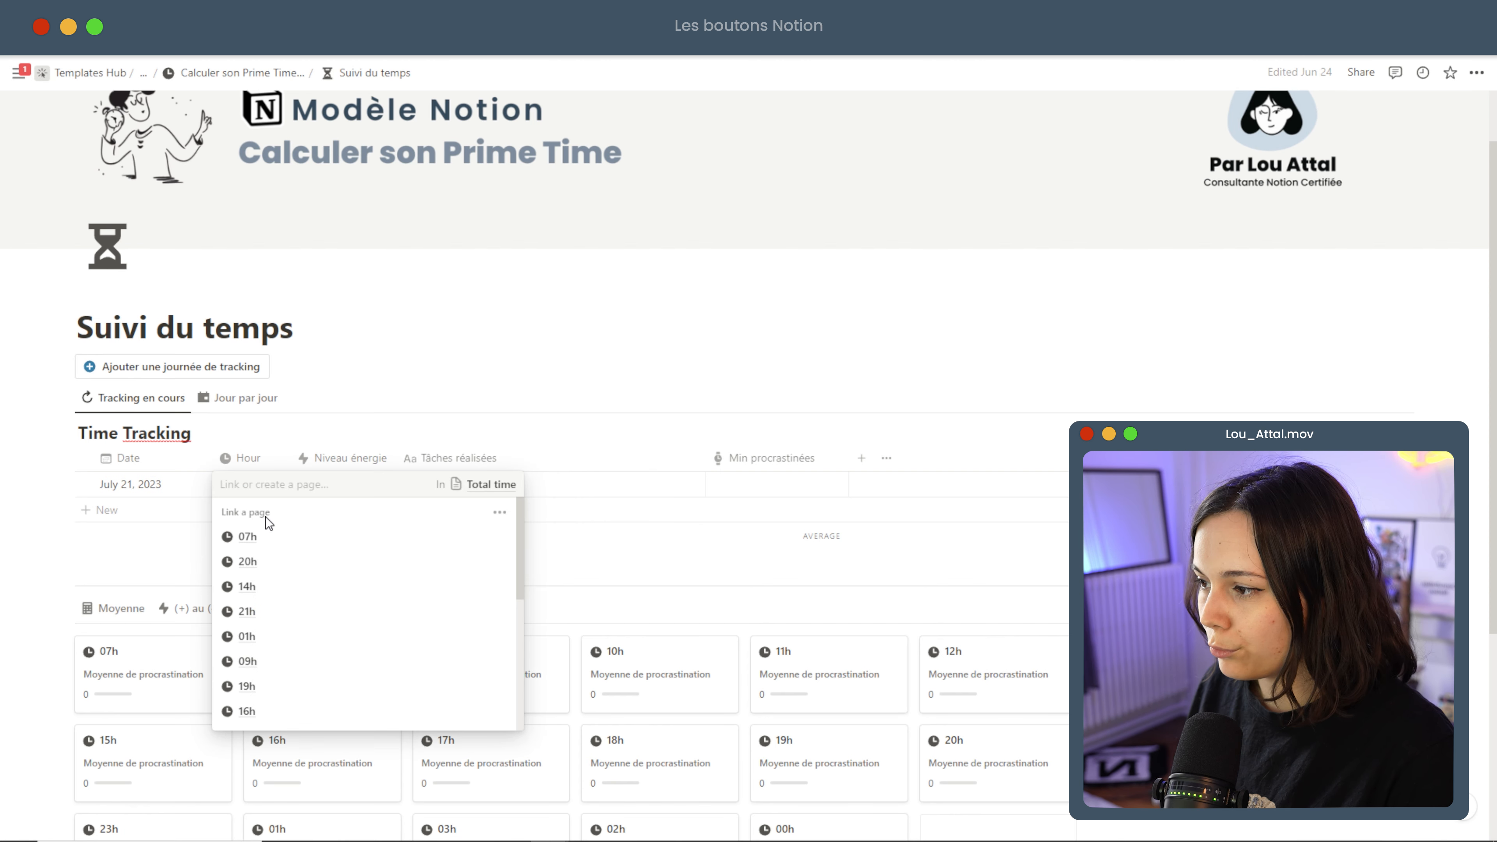
click(337, 465)
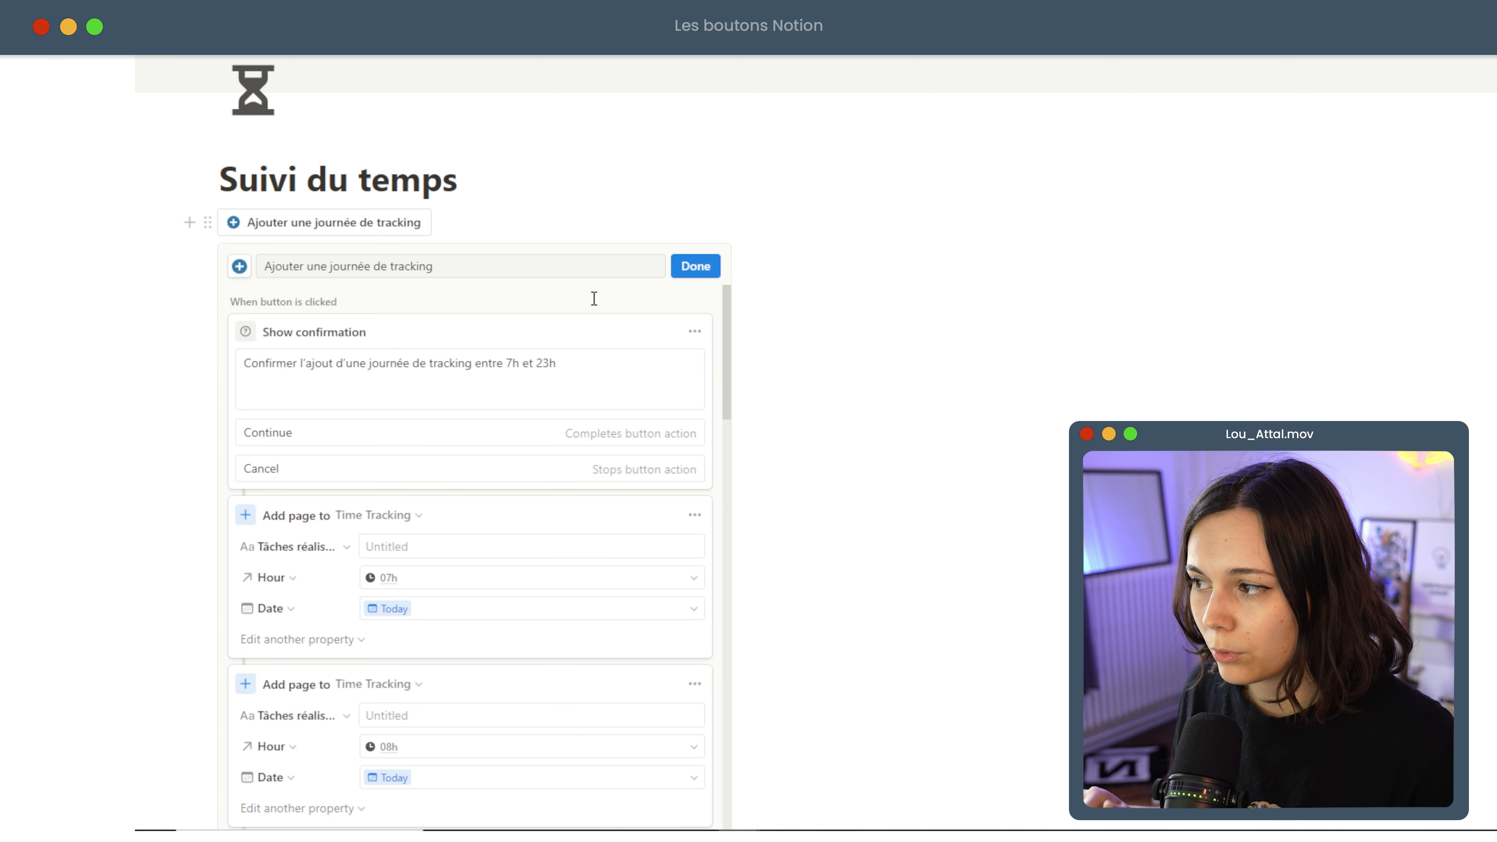
Examine the confirmation, hourly Time Tracking pages and date options configured in the "Ajouter une journée de tracking" button.
scroll(594, 299, down, 6)
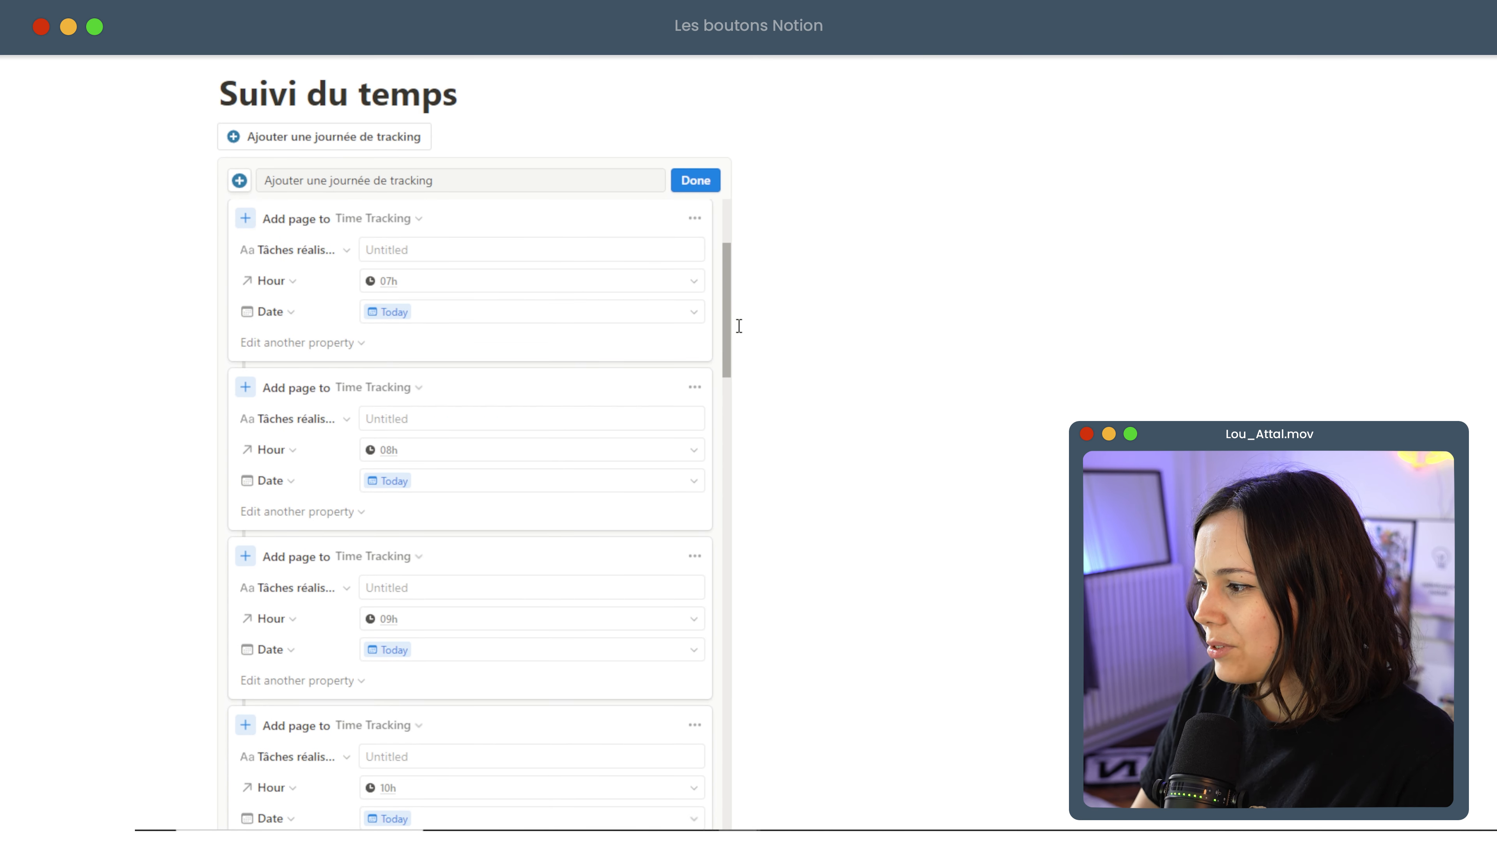
scroll(739, 326, down, 10)
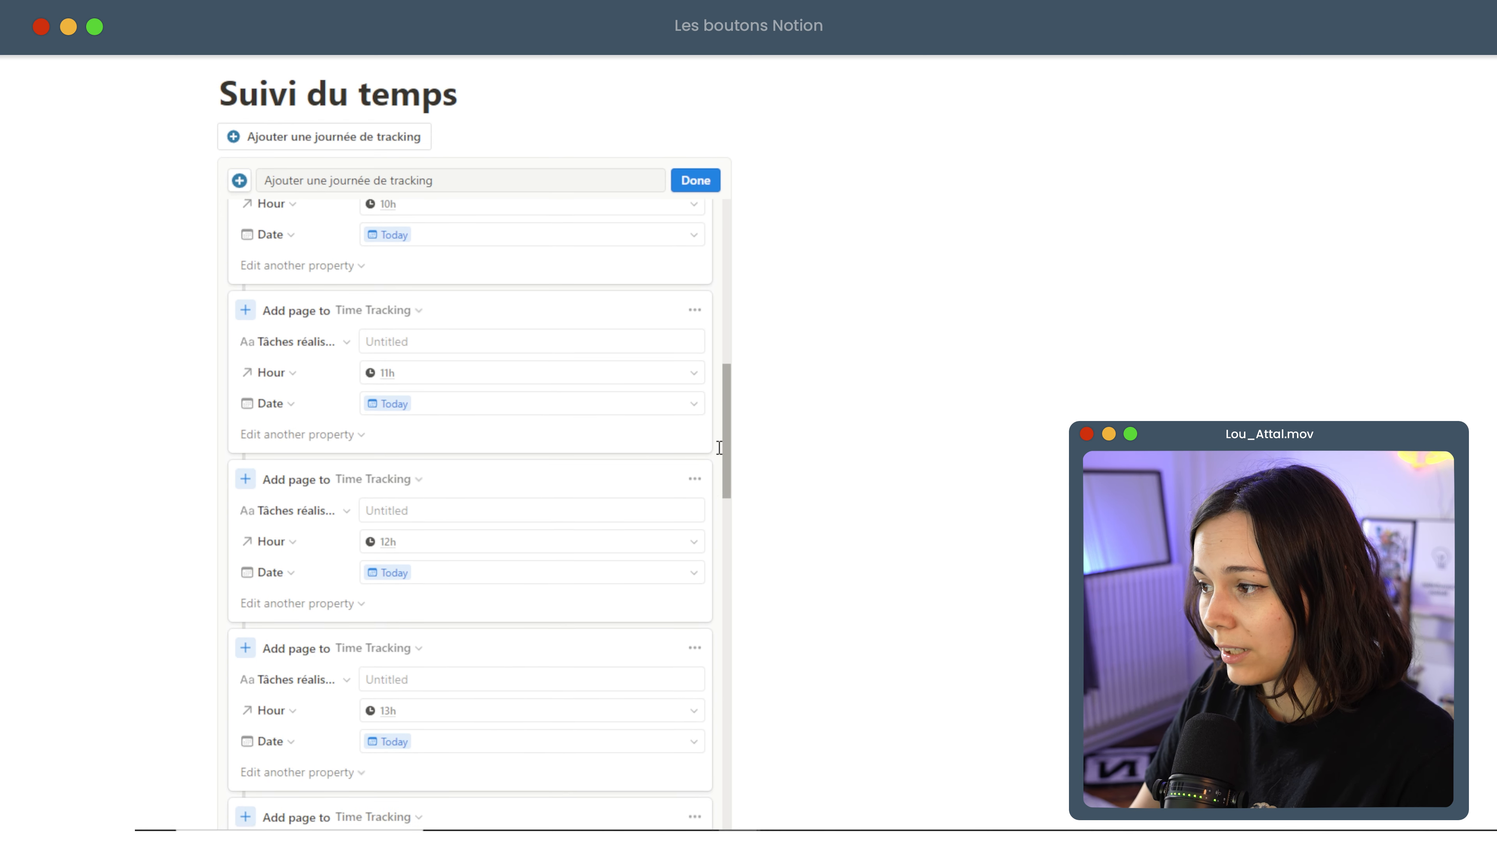
scroll(518, 418, up, 10)
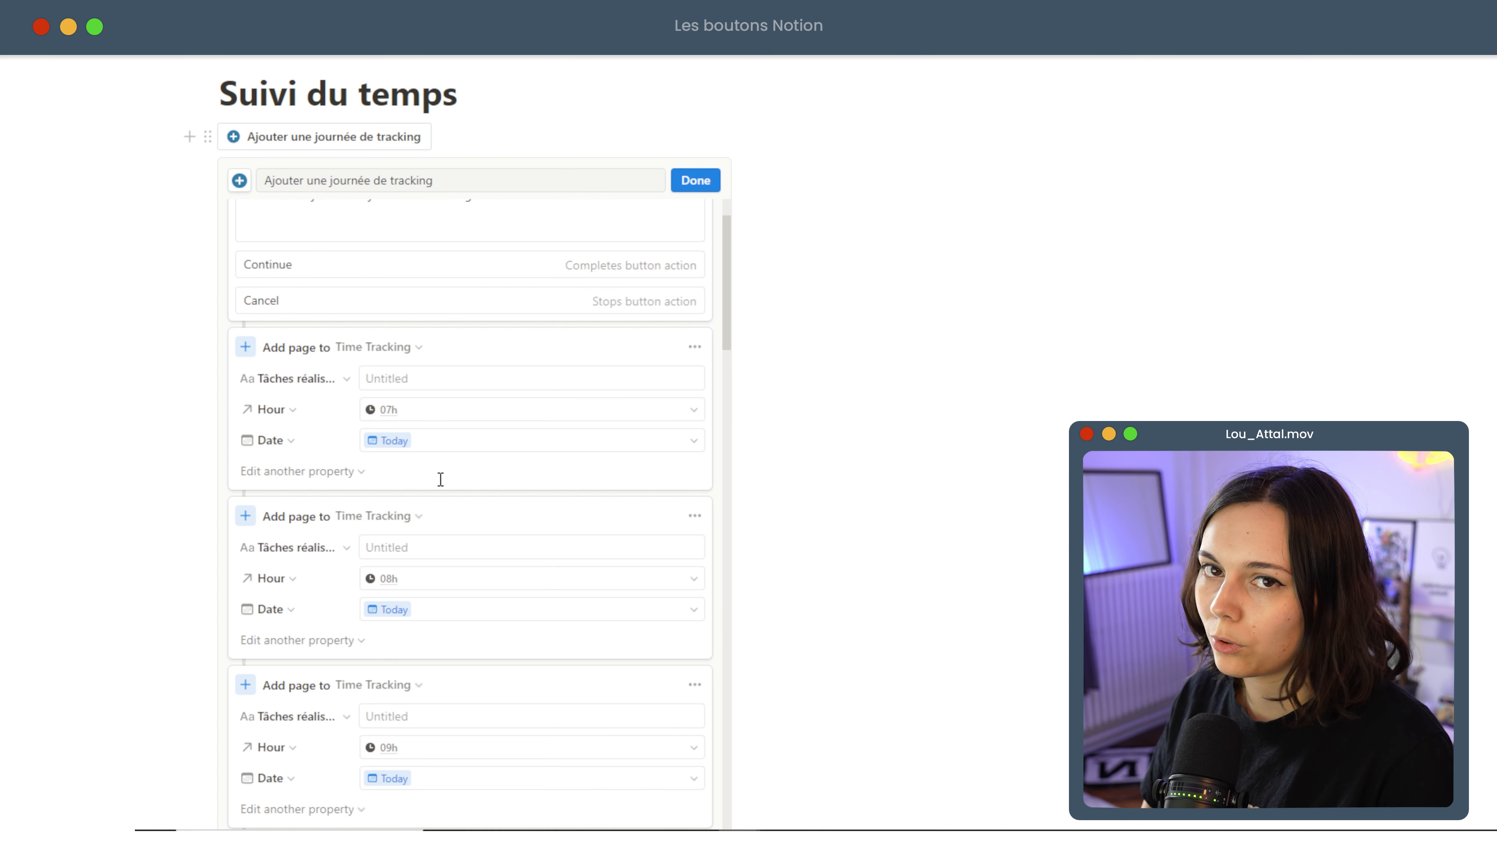
click(468, 447)
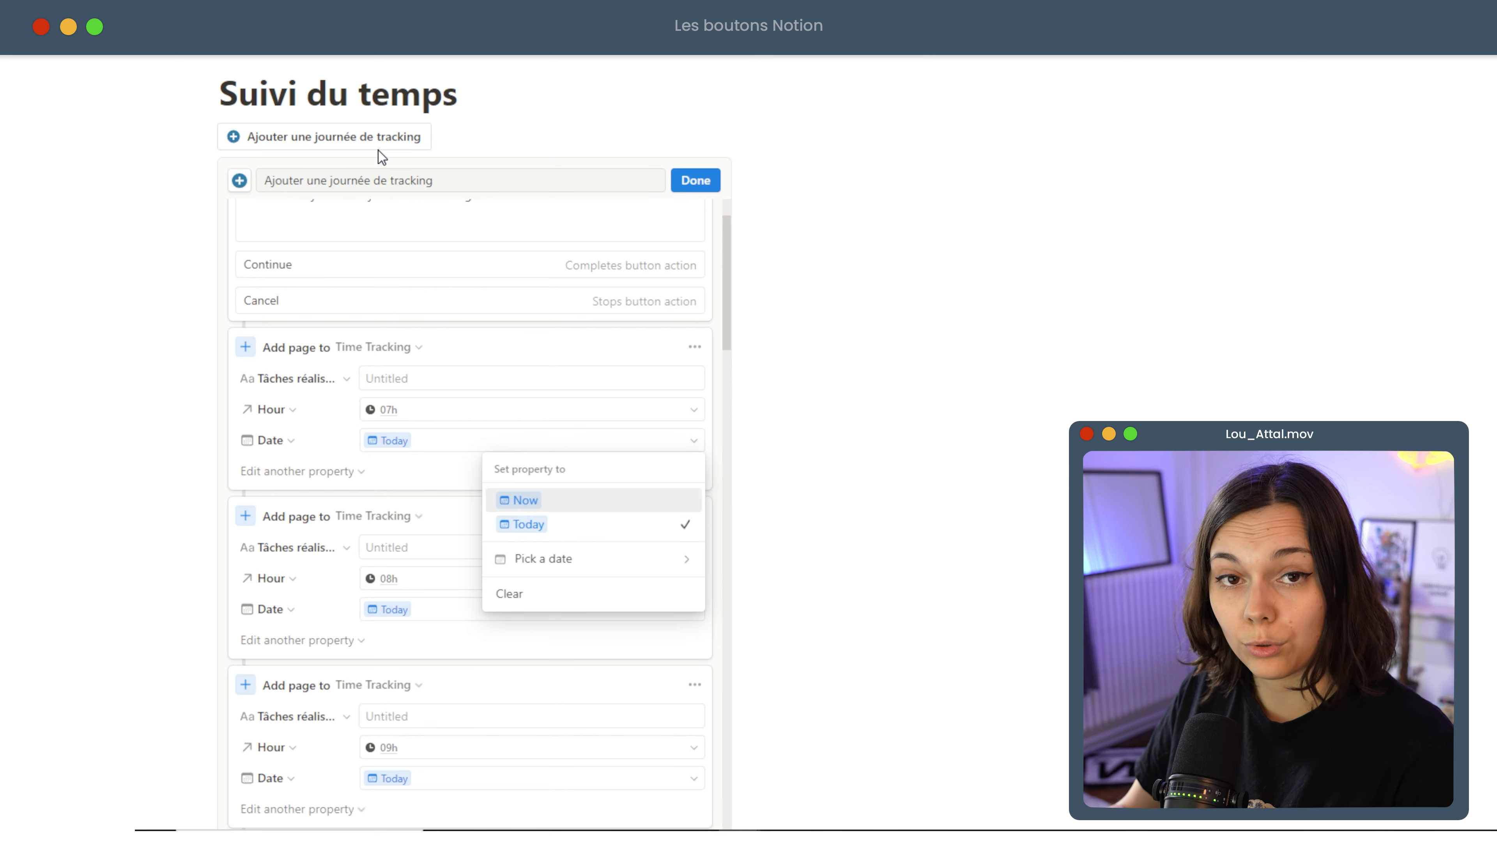
scroll(725, 318, down, 5)
scroll(720, 342, down, 8)
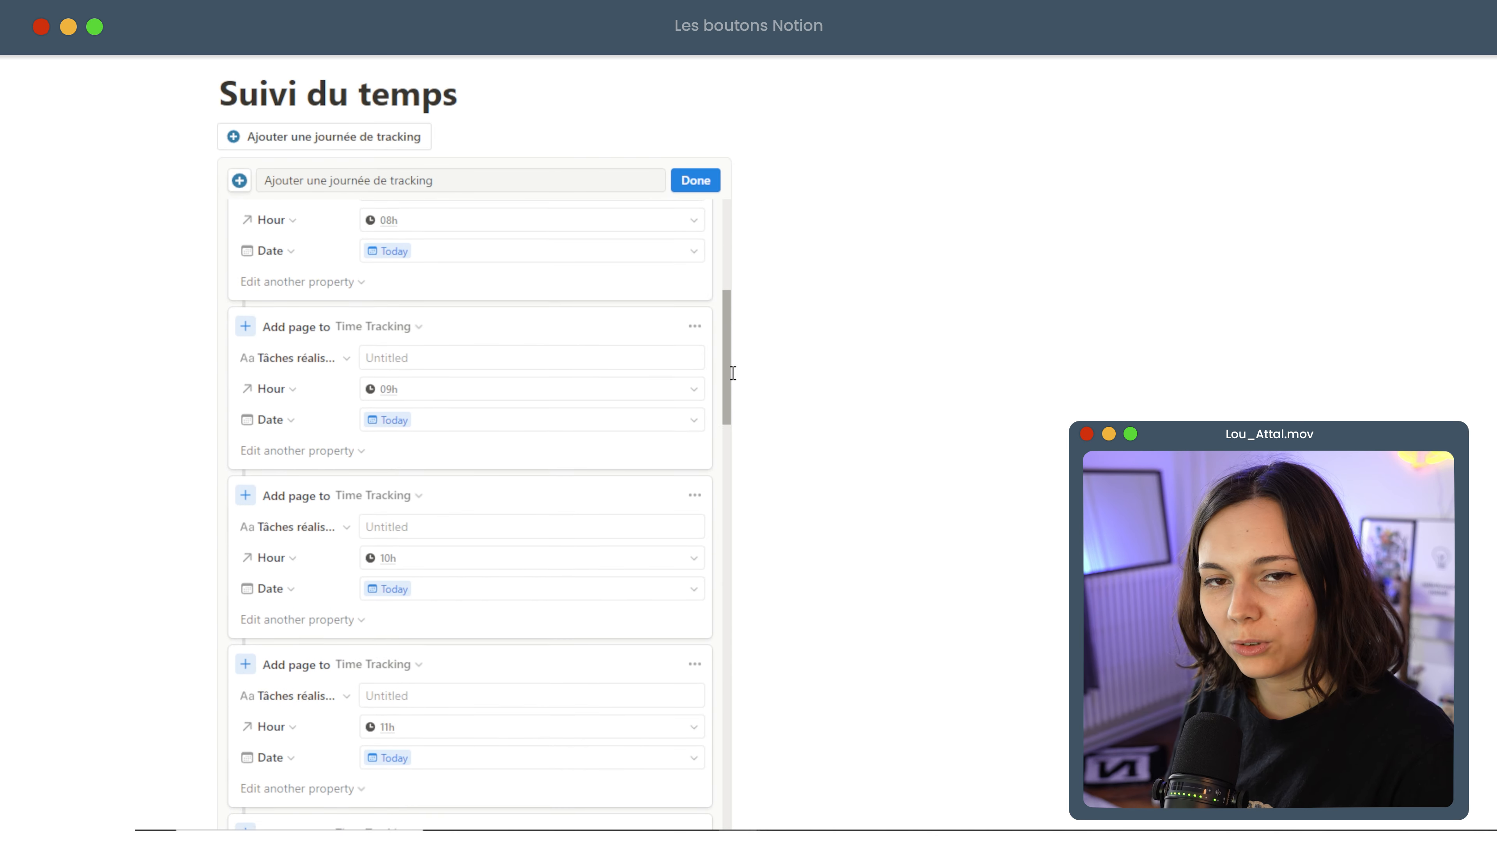
scroll(733, 413, down, 3)
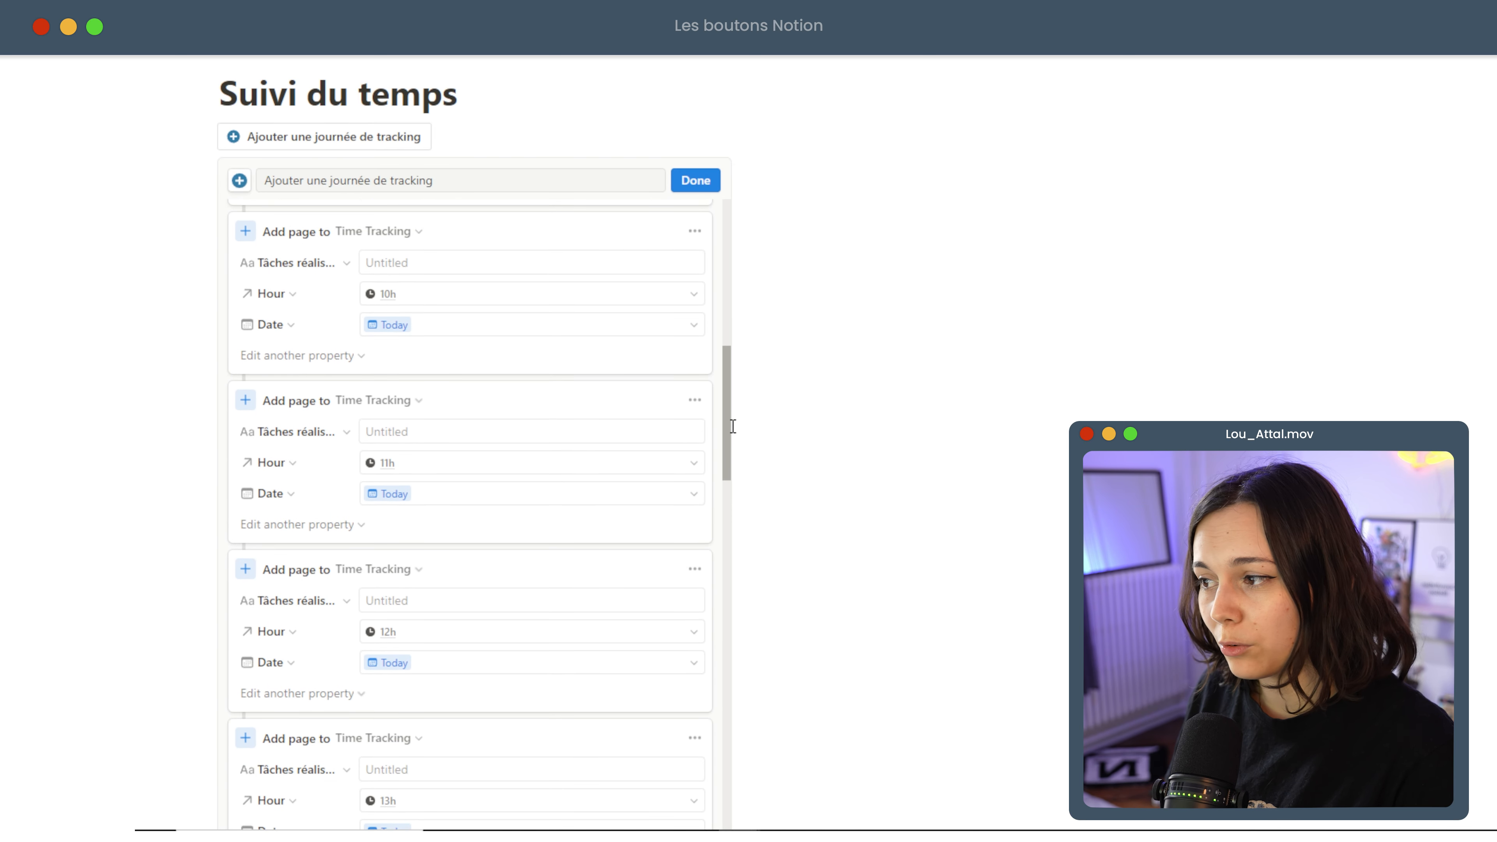
scroll(732, 426, down, 3)
click(696, 182)
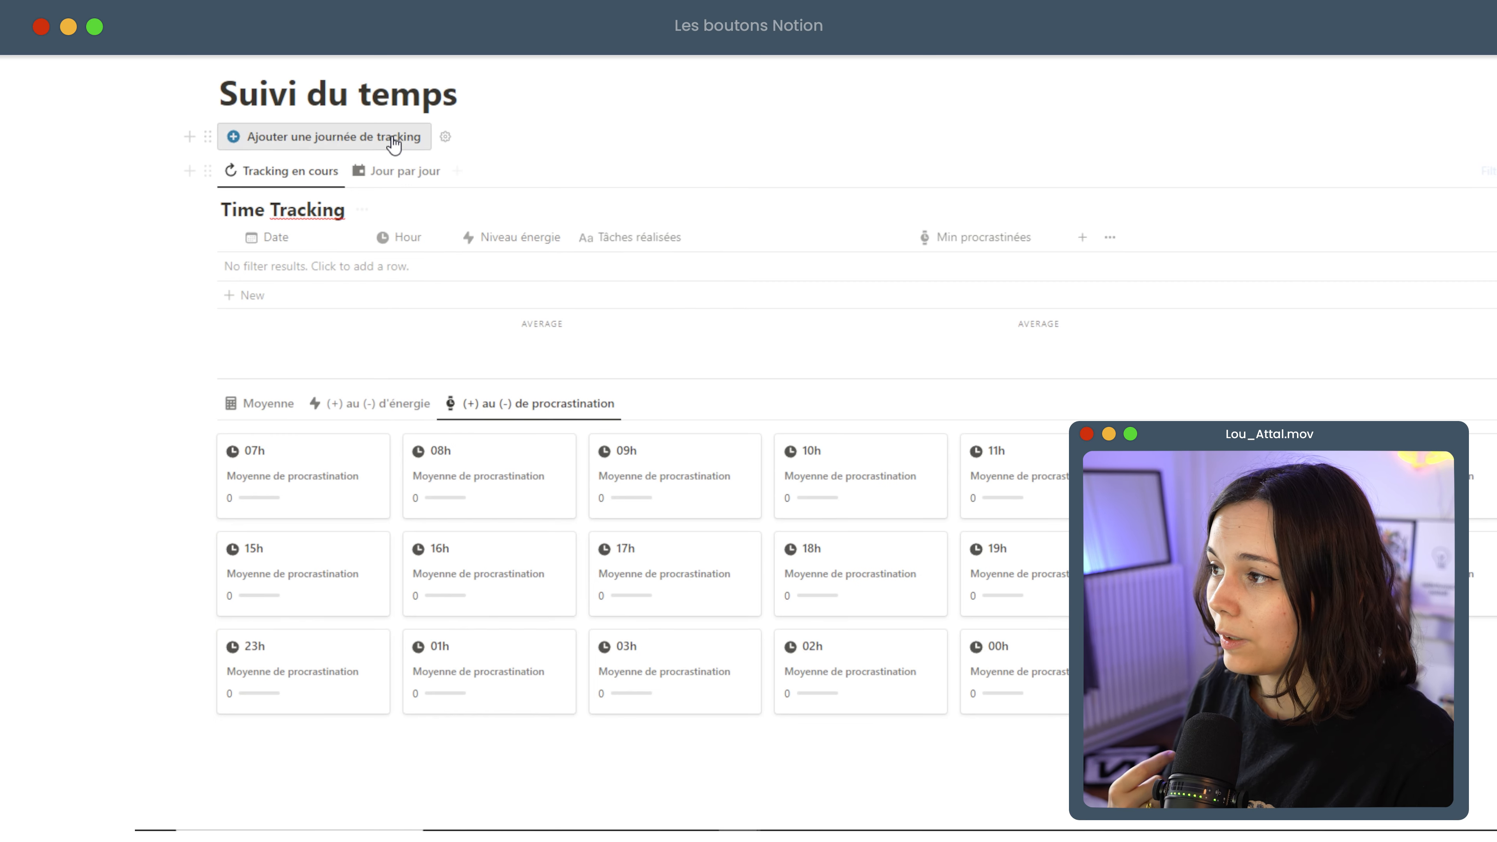
Run the "Ajouter une journée de tracking" button above the Time Tracking table.
click(352, 142)
scroll(501, 384, down, 2)
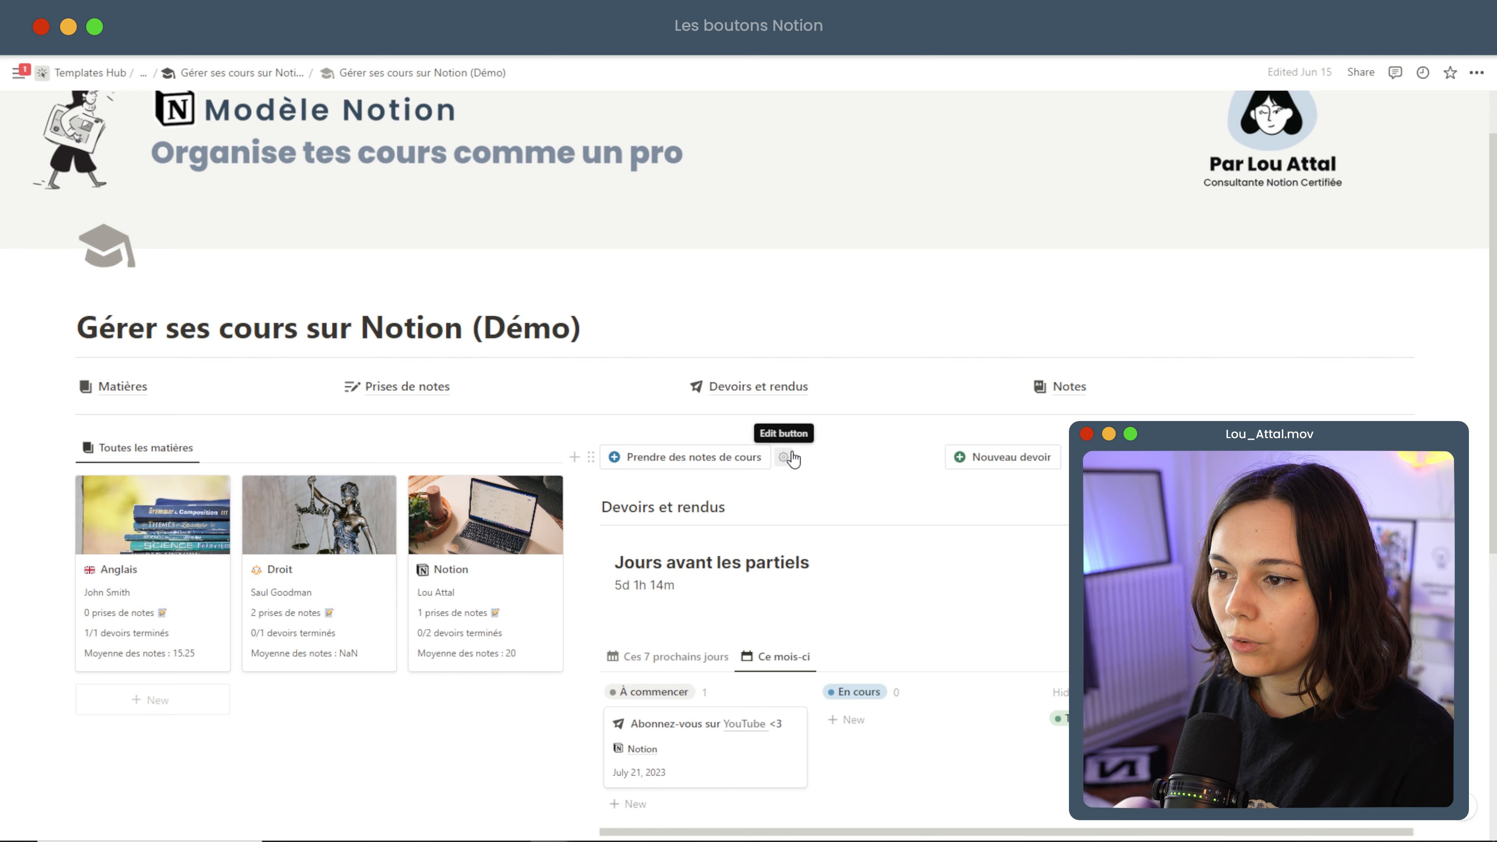
Review the actions of the "Prendre des notes de cours" button and run it to create and open a new note page.
click(787, 458)
scroll(831, 480, down, 3)
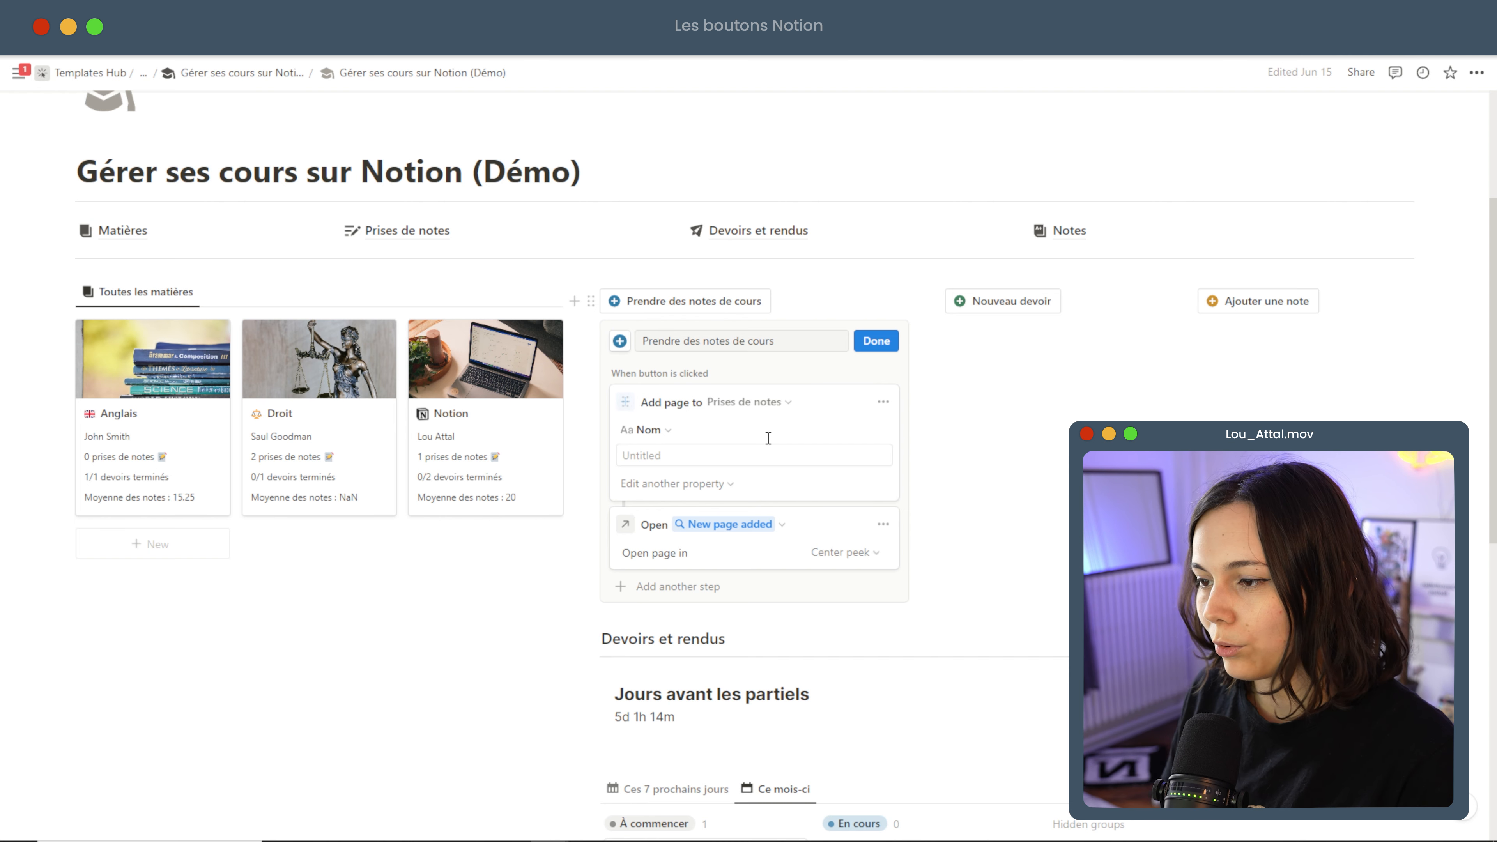
click(757, 524)
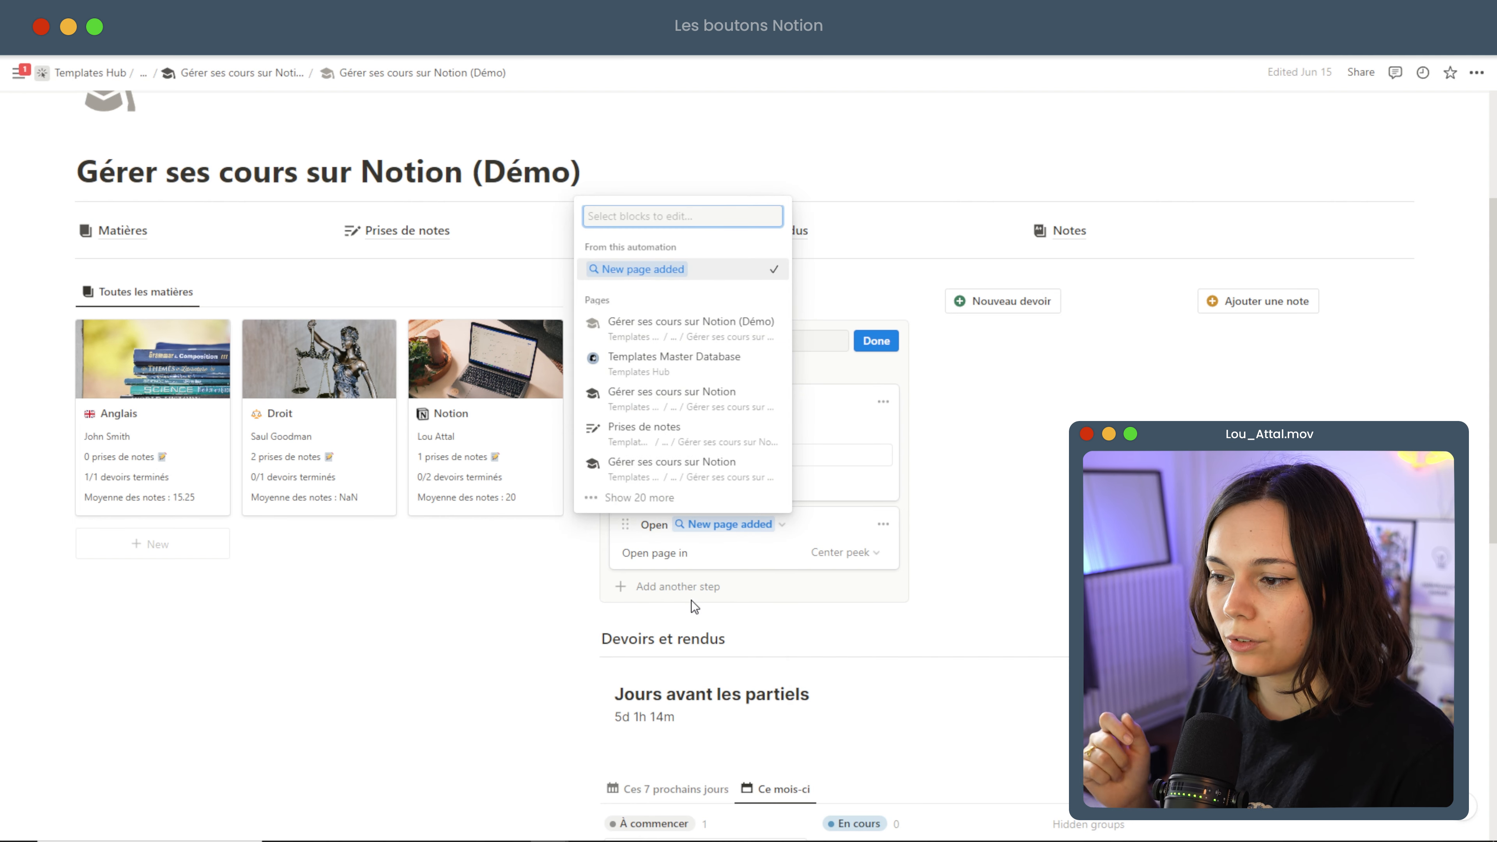
click(742, 557)
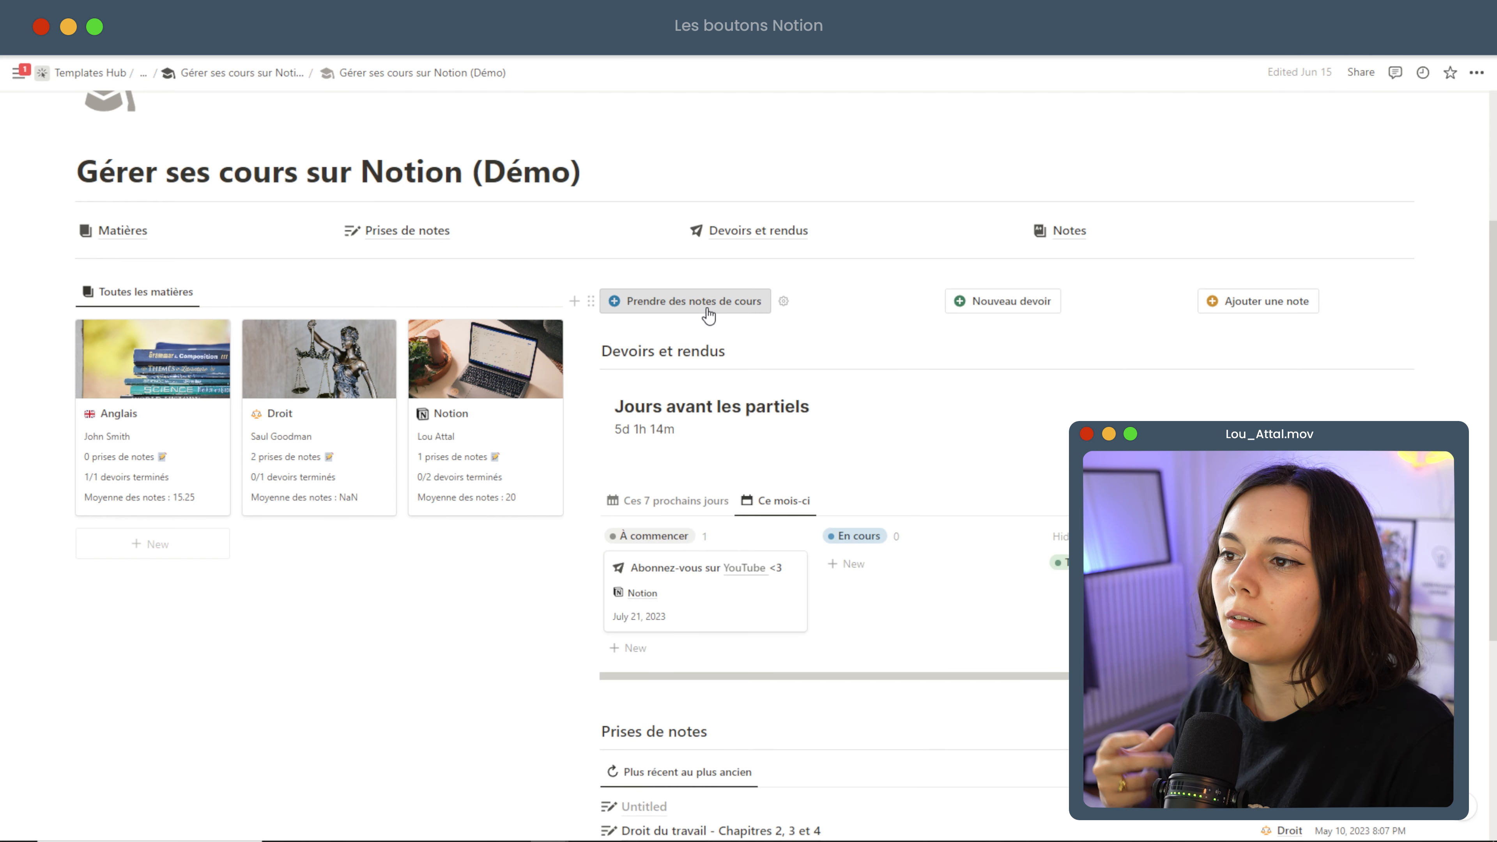
click(707, 313)
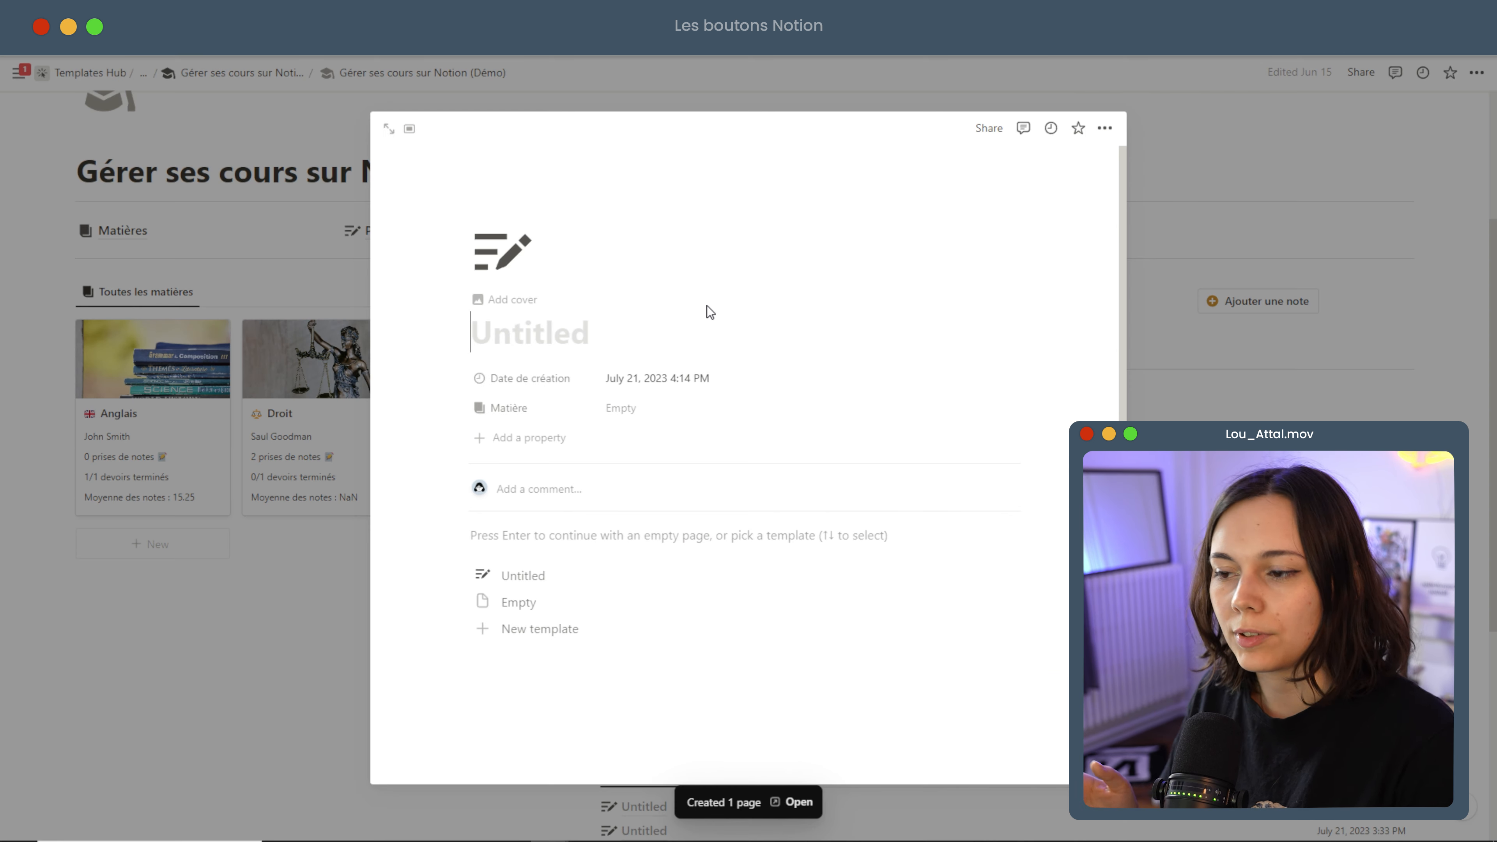